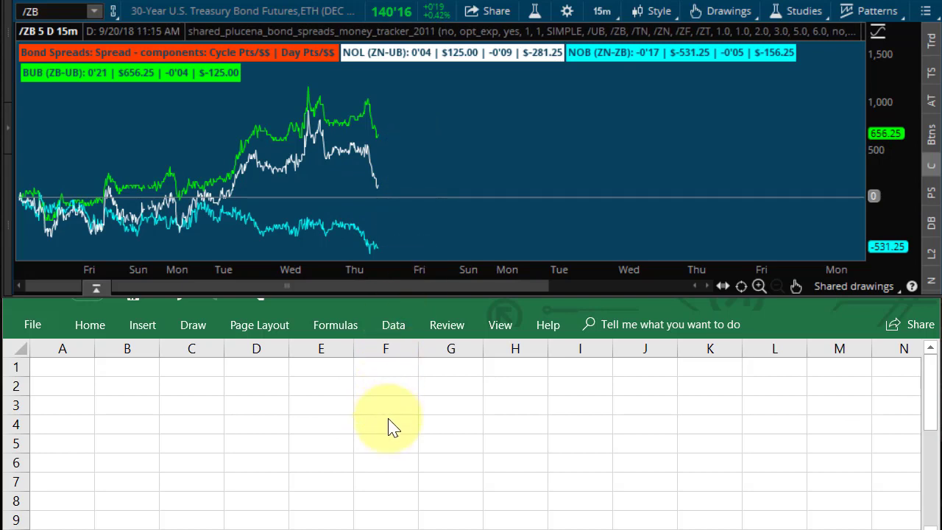
# - Enter the durations 2, 5, 10, 18, 30 across D3:H3
pyautogui.click(256, 411)
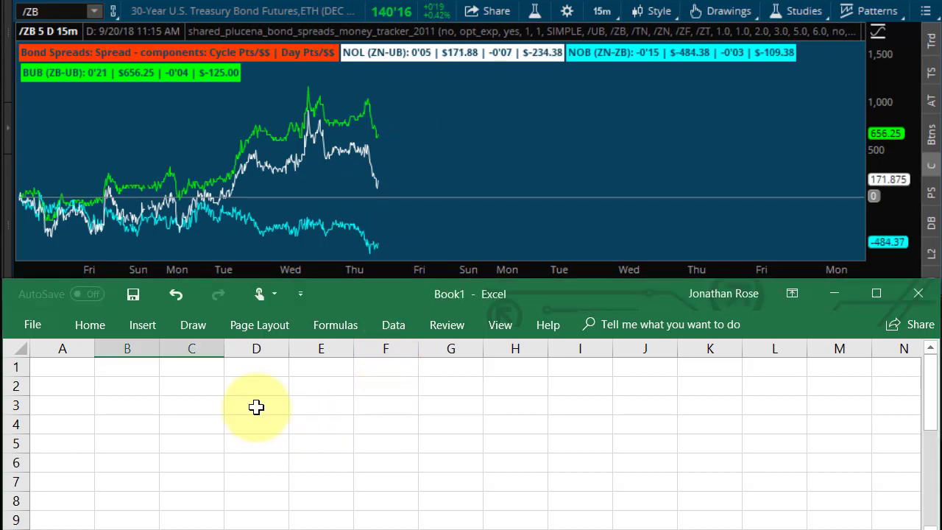
pyautogui.doubleClick(257, 407)
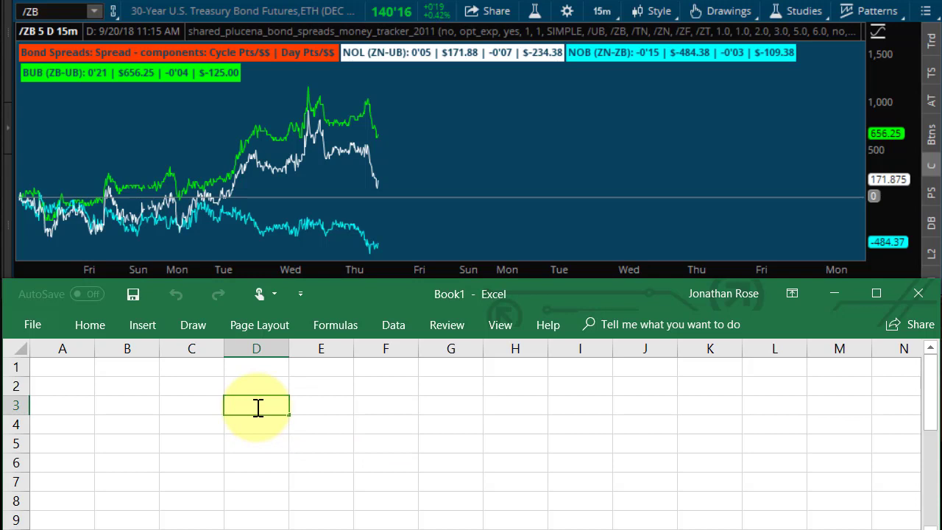
pyautogui.write('2')
pyautogui.press('Tab')
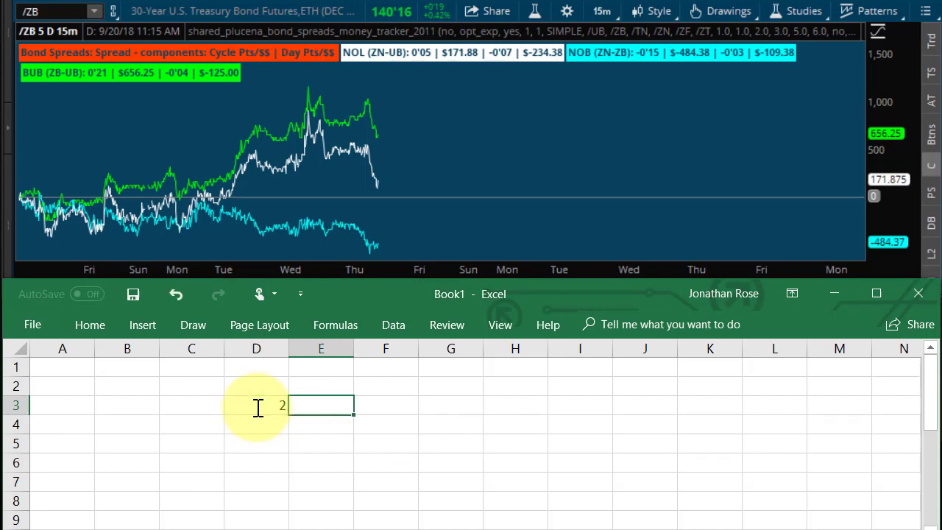
pyautogui.write('5')
pyautogui.press('Tab')
pyautogui.write('10')
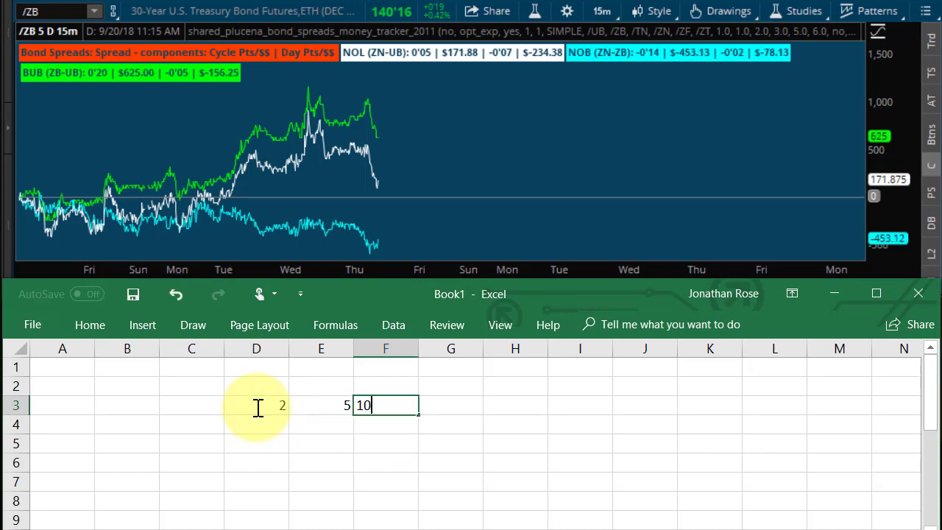
pyautogui.press('Tab')
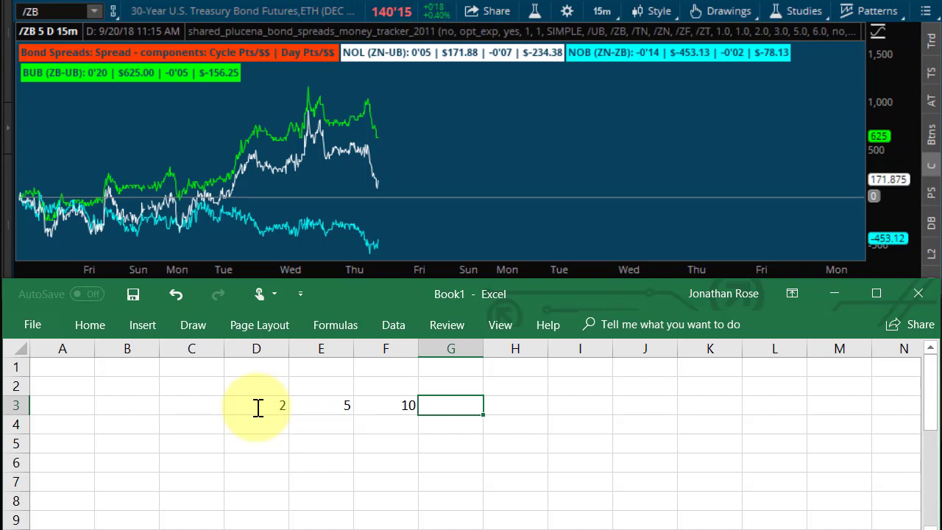
pyautogui.write('18')
pyautogui.press('Tab')
pyautogui.write('3')
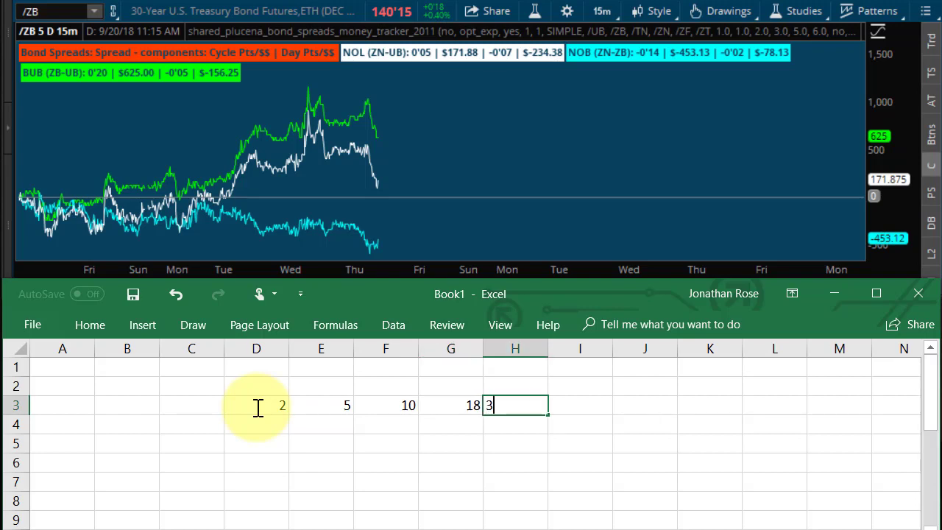
pyautogui.write('0')
pyautogui.press('Tab')
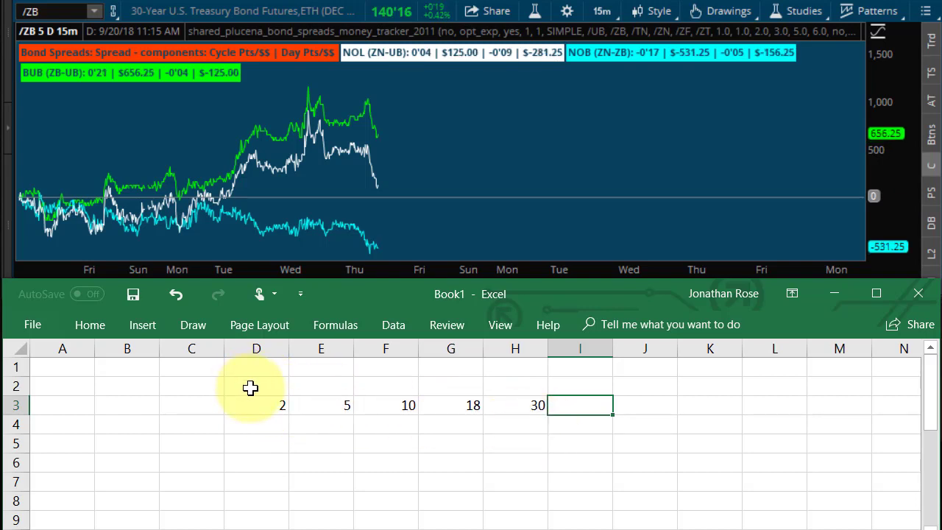
# - Label D2:H2 as zt, zf, zn, zb, ub above the durations
pyautogui.click(251, 388)
pyautogui.write('zt')
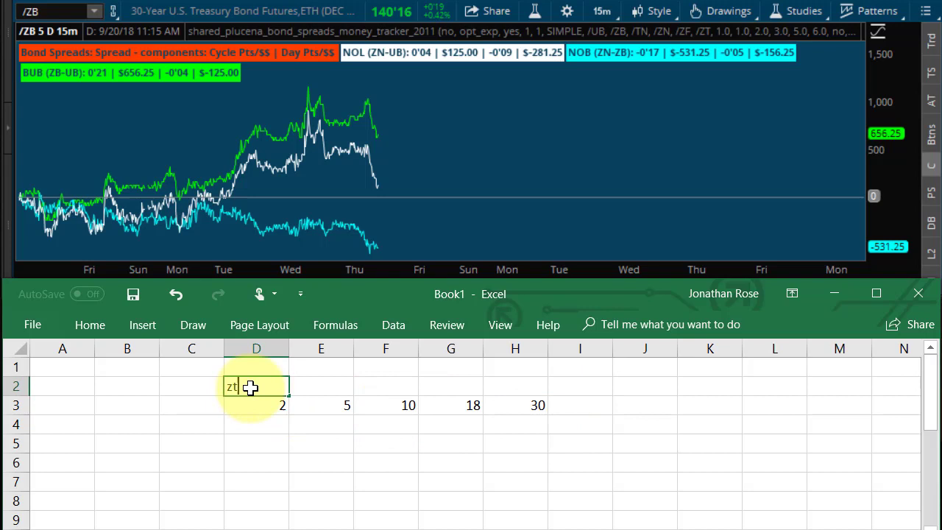
pyautogui.press('Tab')
pyautogui.write('zf')
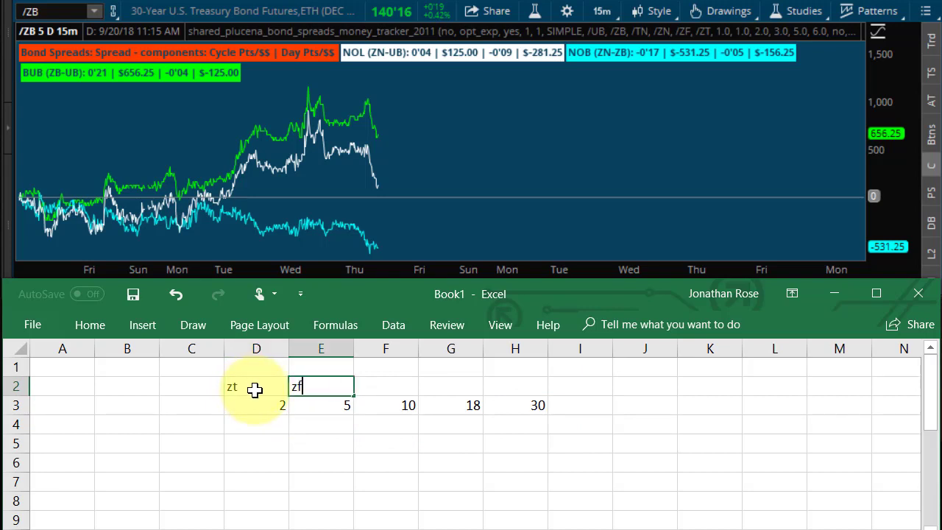
pyautogui.press('Tab')
pyautogui.write('zn')
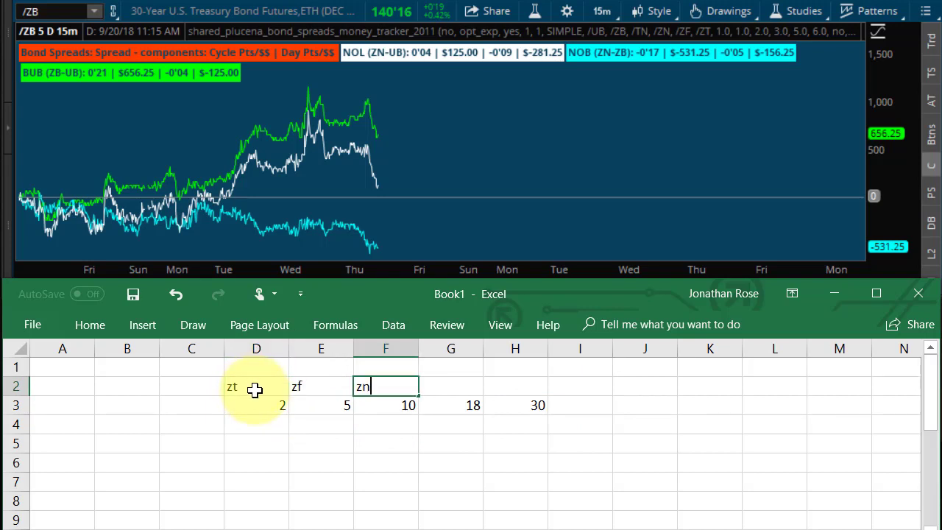
pyautogui.press('Tab')
pyautogui.write('zb')
pyautogui.press('Tab')
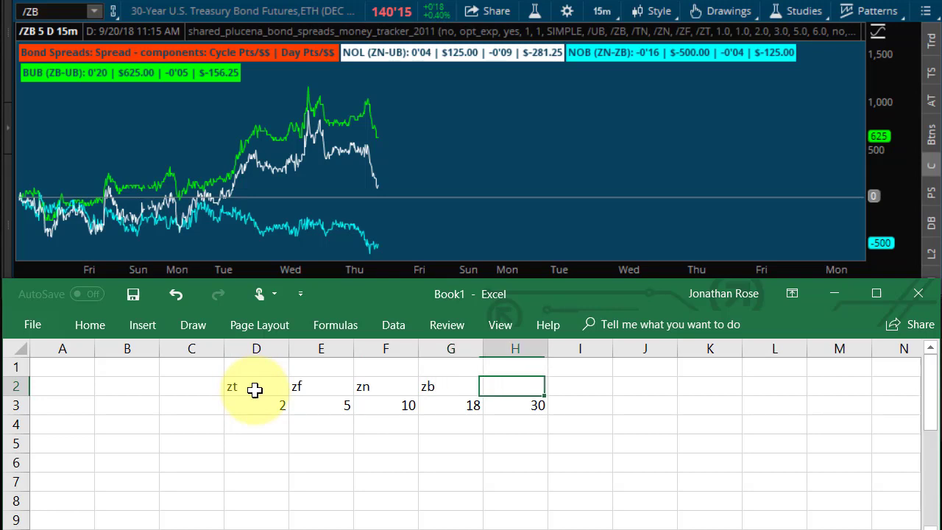
pyautogui.write('ub')
# - Select the whole worksheet and apply Middle Align and Center to every cell
pyautogui.click(17, 350)
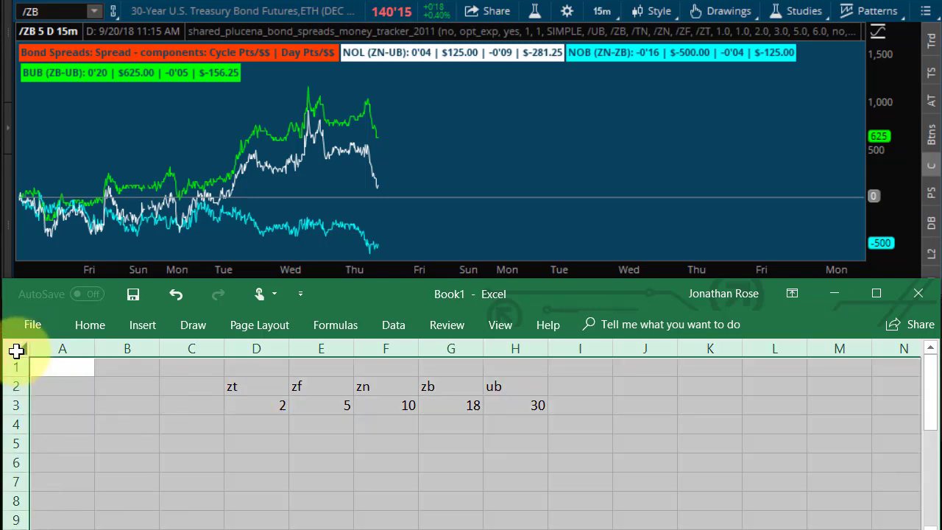
pyautogui.click(94, 327)
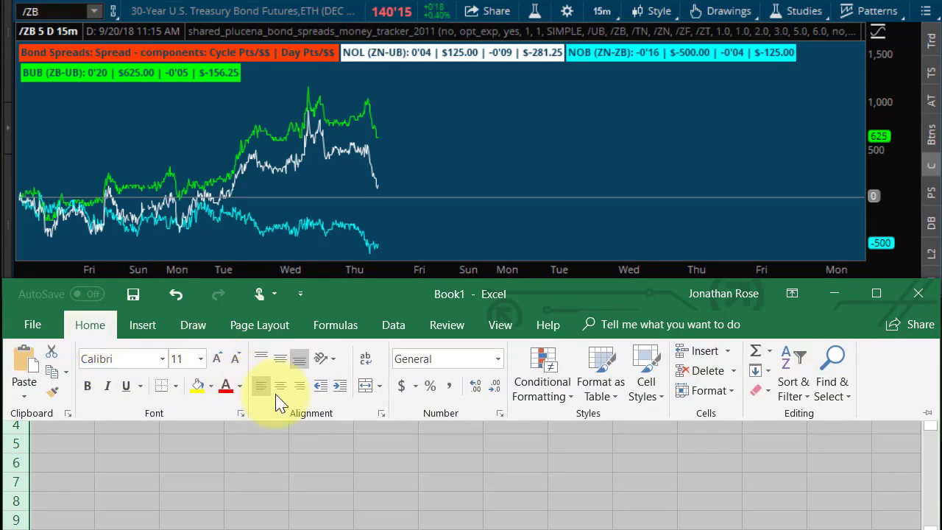
pyautogui.click(279, 359)
pyautogui.click(279, 388)
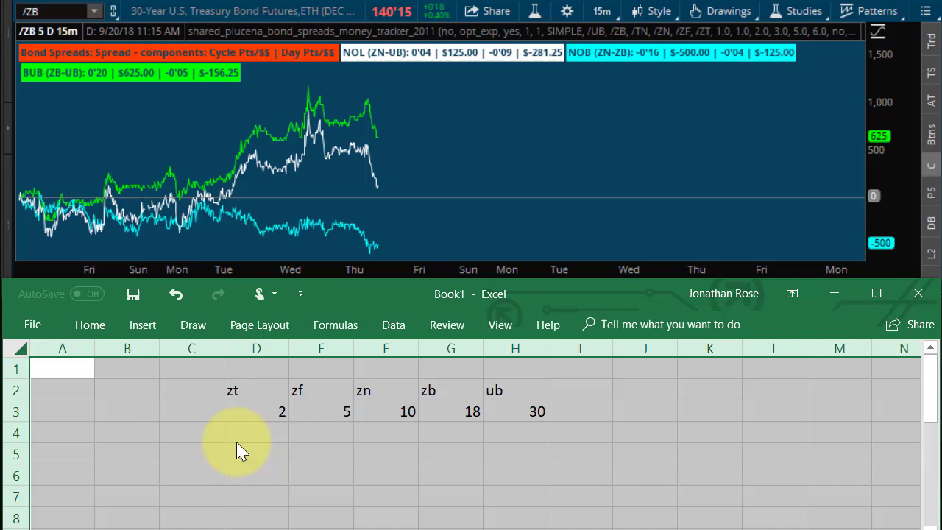
pyautogui.click(203, 431)
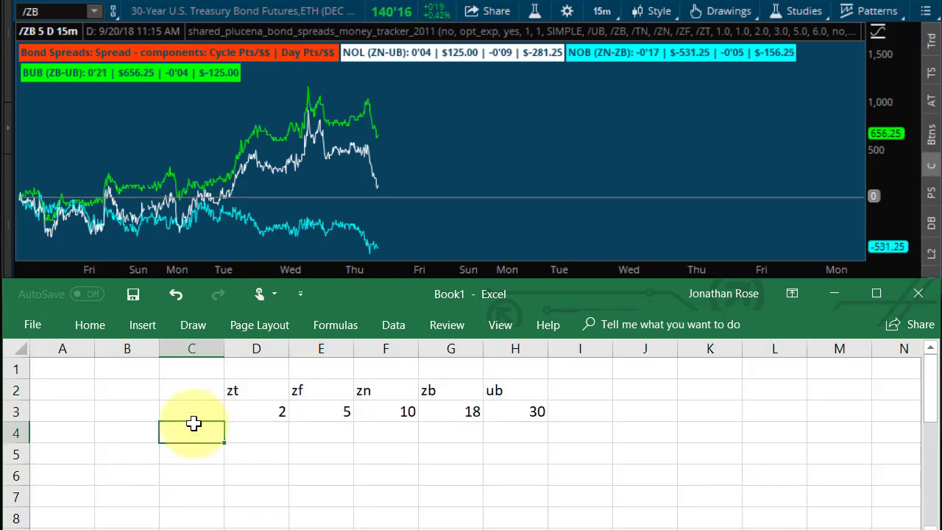
pyautogui.click(17, 348)
pyautogui.rightClick(13, 348)
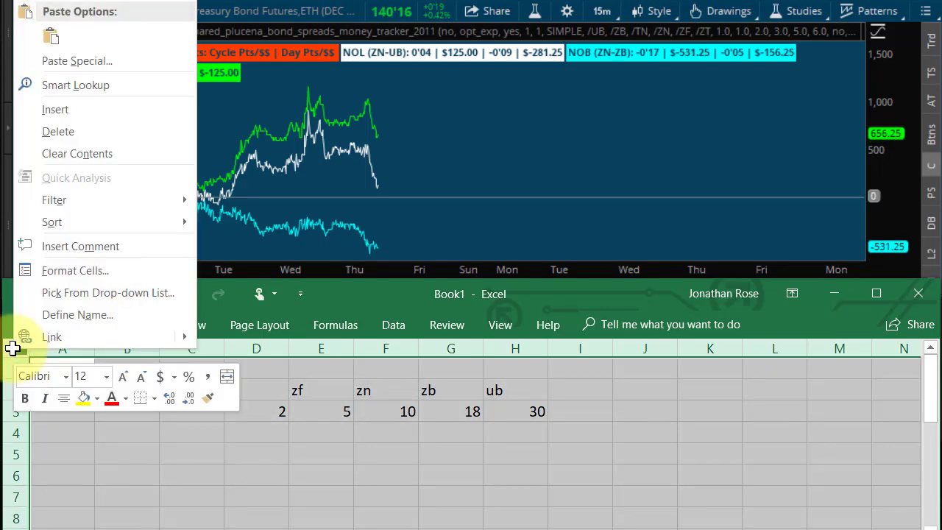
pyautogui.click(63, 398)
pyautogui.click(320, 496)
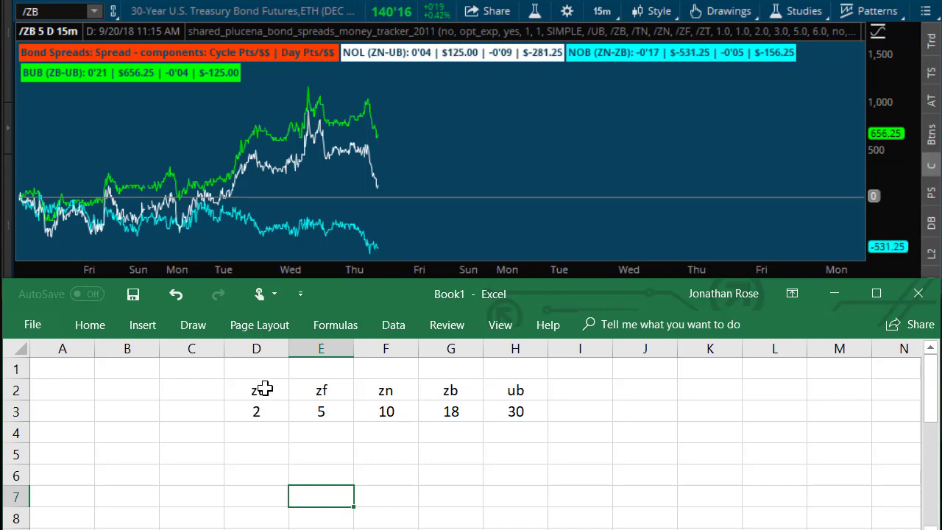
# - Change the duration in E3 to 4 and the zn duration in F3 to 7
pyautogui.click(321, 413)
pyautogui.write('4')
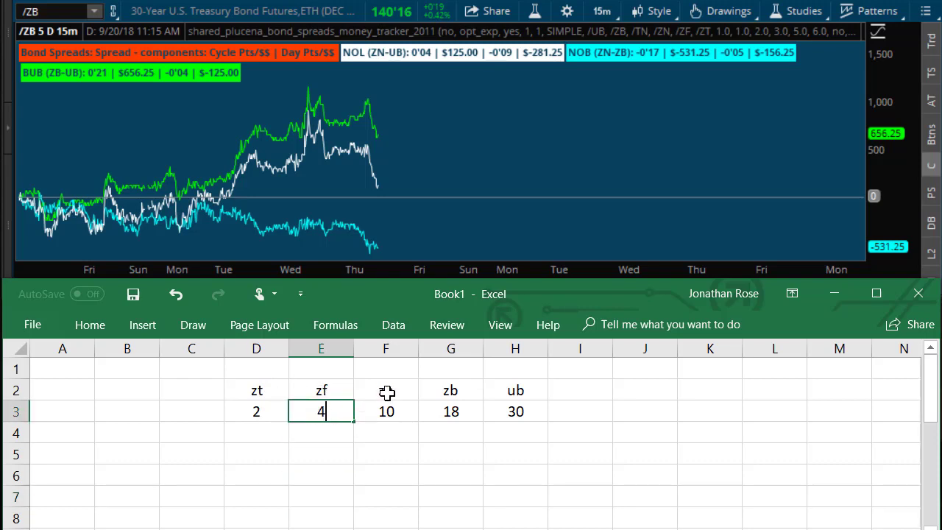
pyautogui.click(387, 390)
pyautogui.click(387, 413)
pyautogui.write('7')
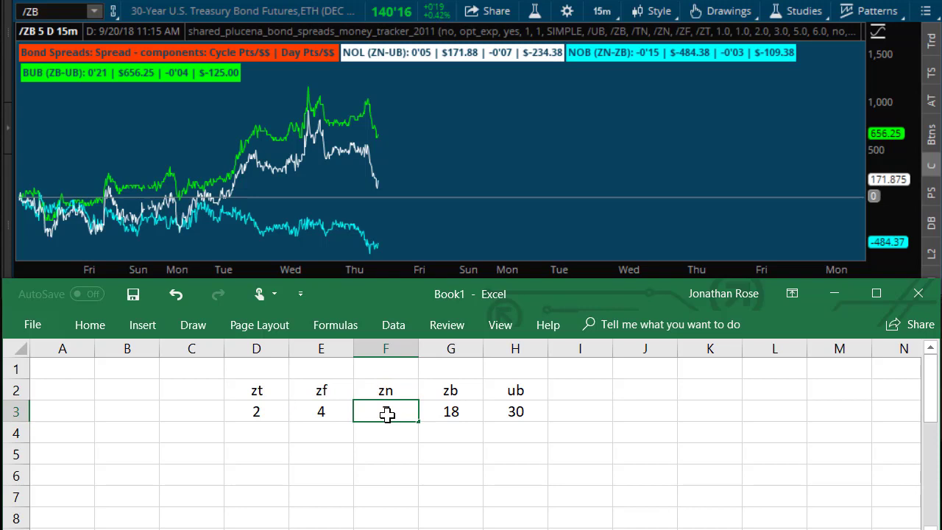
pyautogui.click(452, 411)
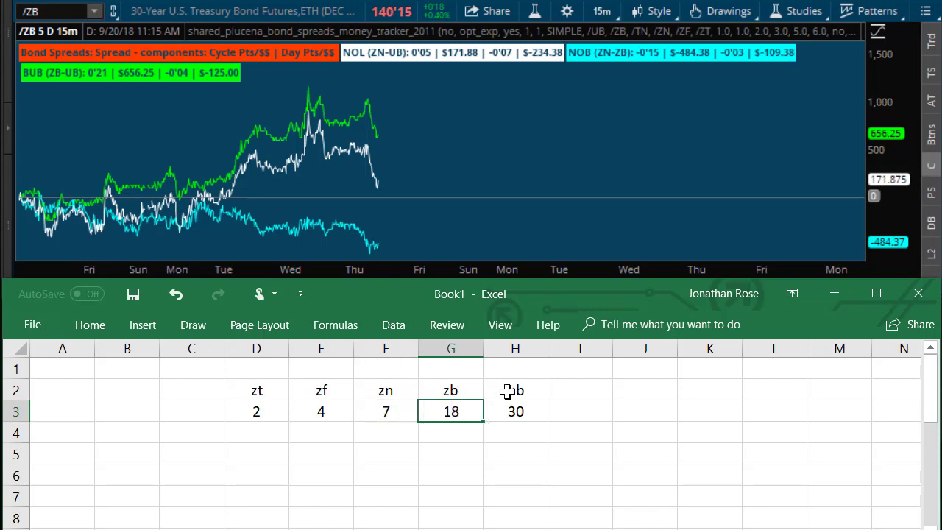
pyautogui.click(513, 409)
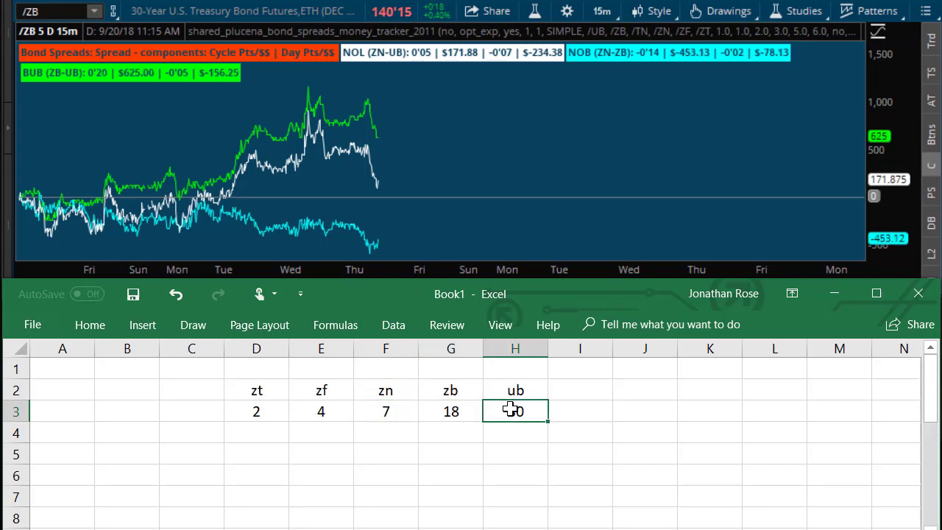
# - Clear the zt and zf labels and durations in D2:E3
pyautogui.click(249, 387)
pyautogui.keyDown('shift'); pyautogui.click(321, 410); pyautogui.keyUp('shift')
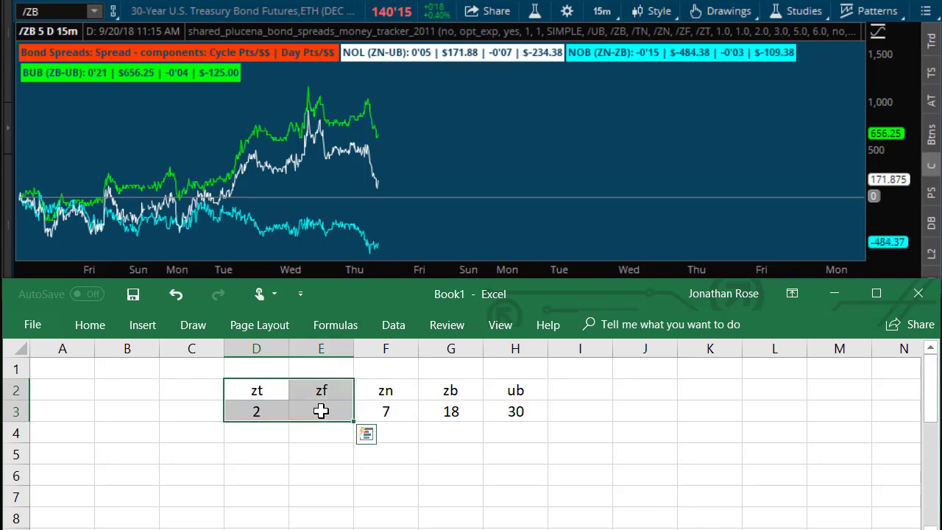
pyautogui.press('Delete')
pyautogui.click(449, 480)
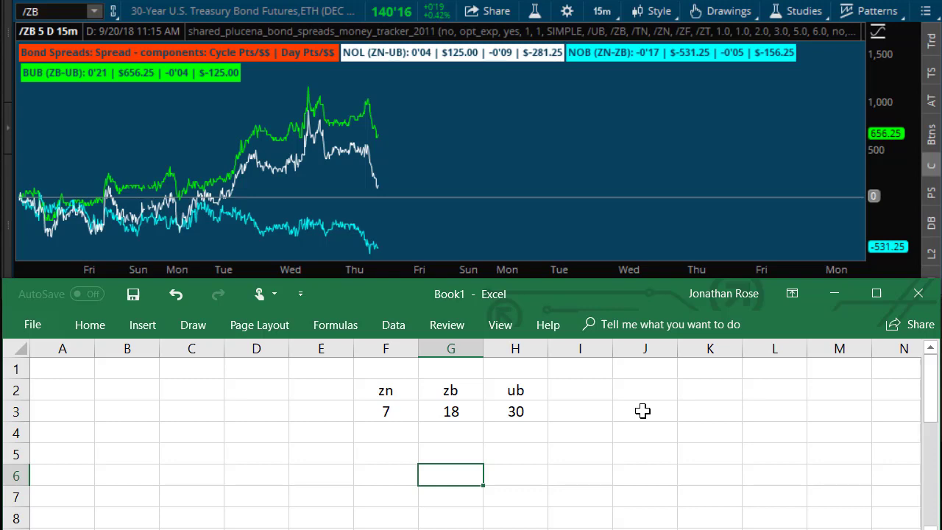
# - Fill the zn, zb, ub header cells F2:H2 black
pyautogui.click(393, 391)
pyautogui.keyDown('shift'); pyautogui.click(537, 389); pyautogui.keyUp('shift')
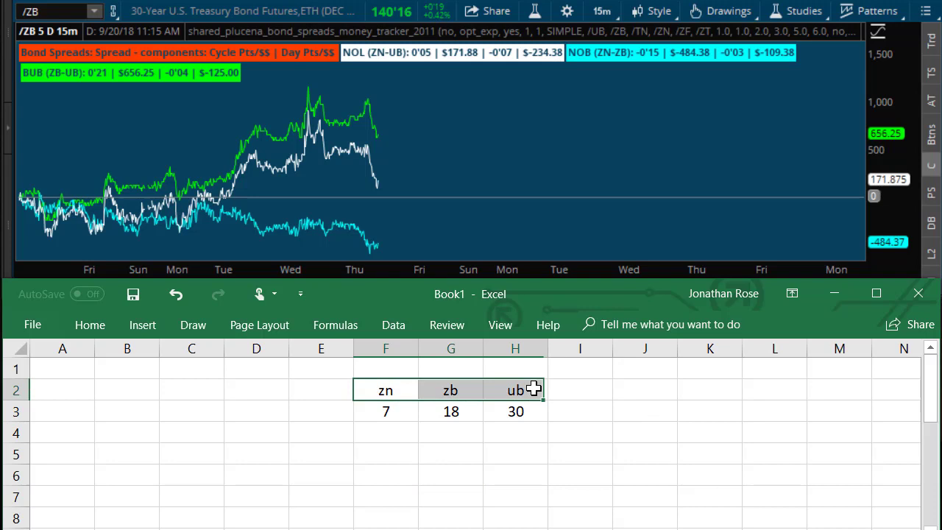
pyautogui.rightClick(533, 390)
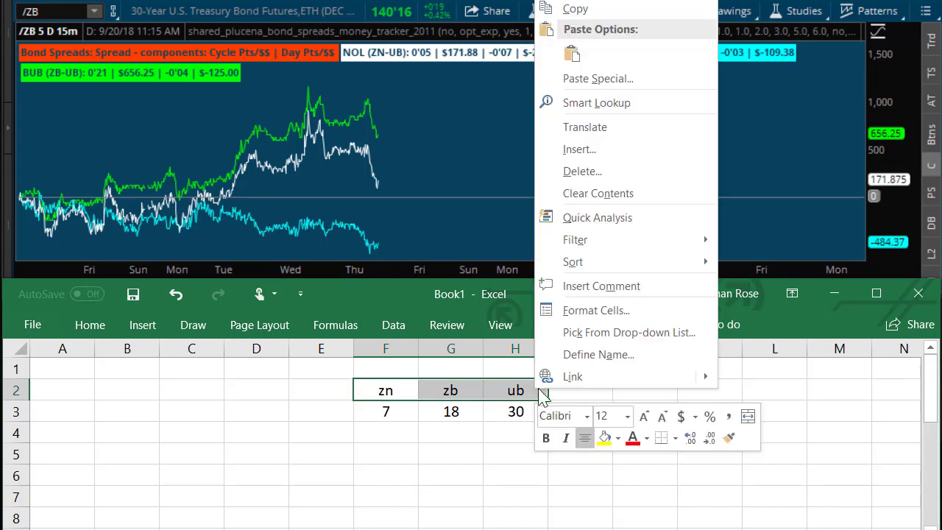
pyautogui.click(618, 439)
pyautogui.click(618, 438)
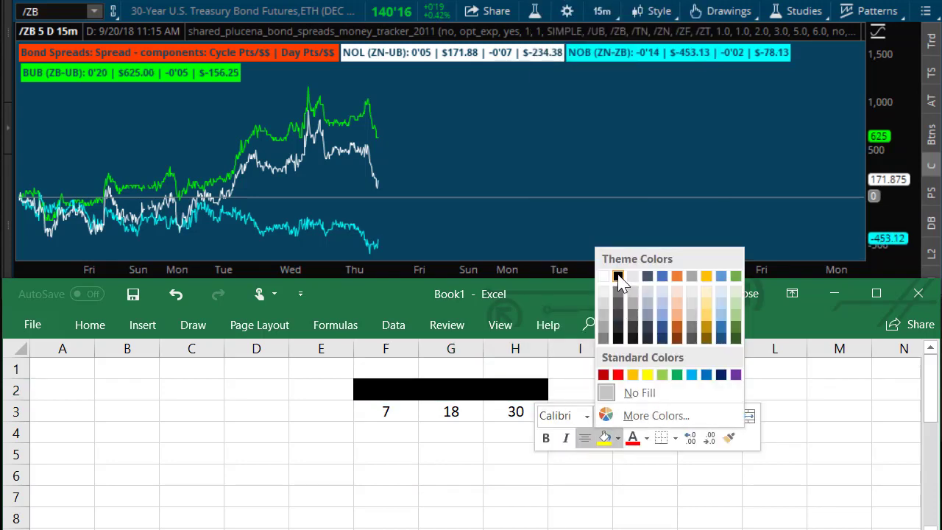
pyautogui.click(617, 274)
pyautogui.click(561, 456)
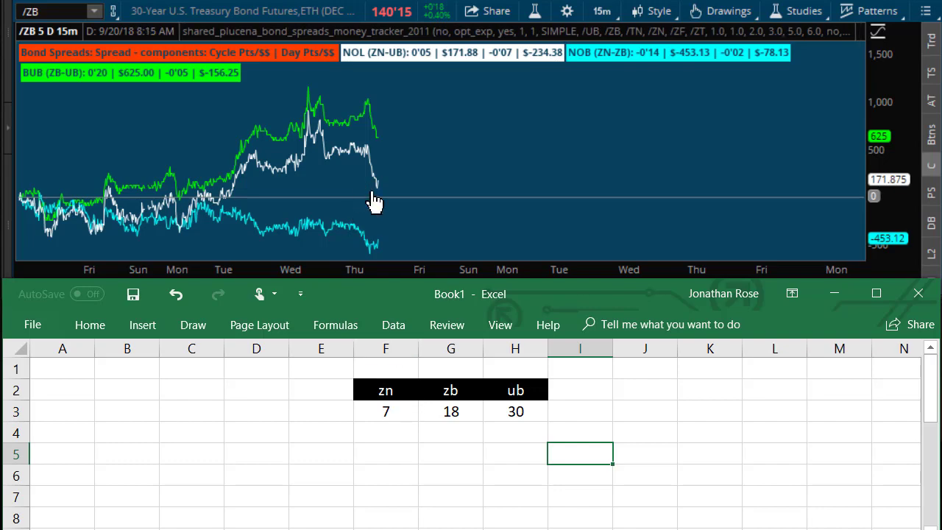
# - Enter 23 in E2 and the heading 'duration' in E1
pyautogui.click(305, 391)
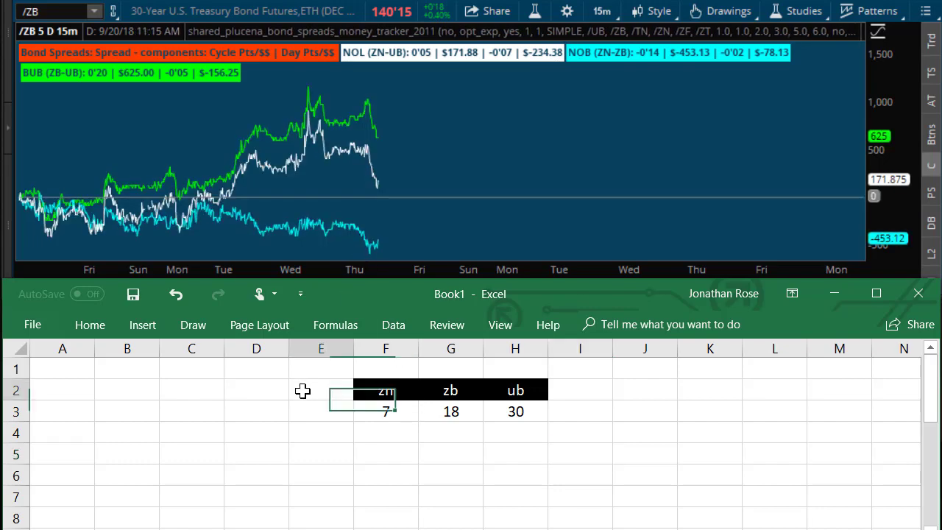
pyautogui.write('23')
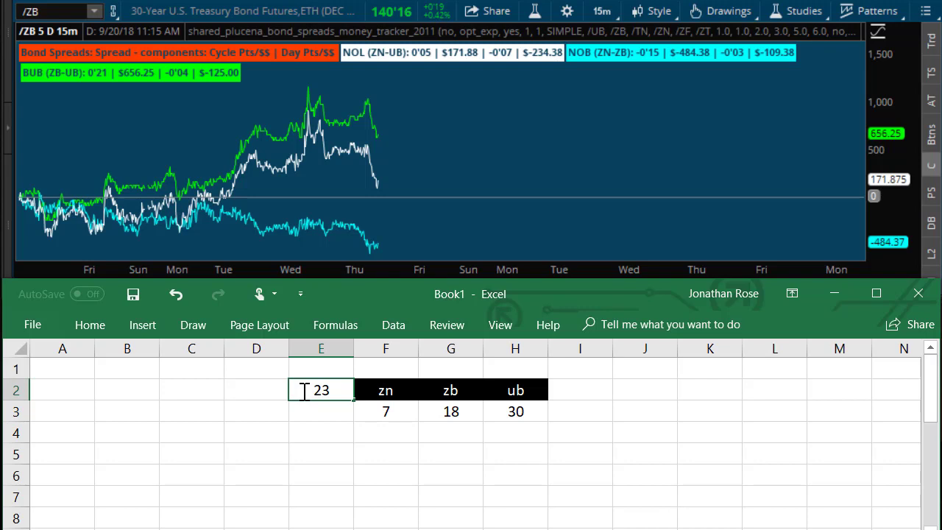
pyautogui.click(312, 367)
pyautogui.write('duration')
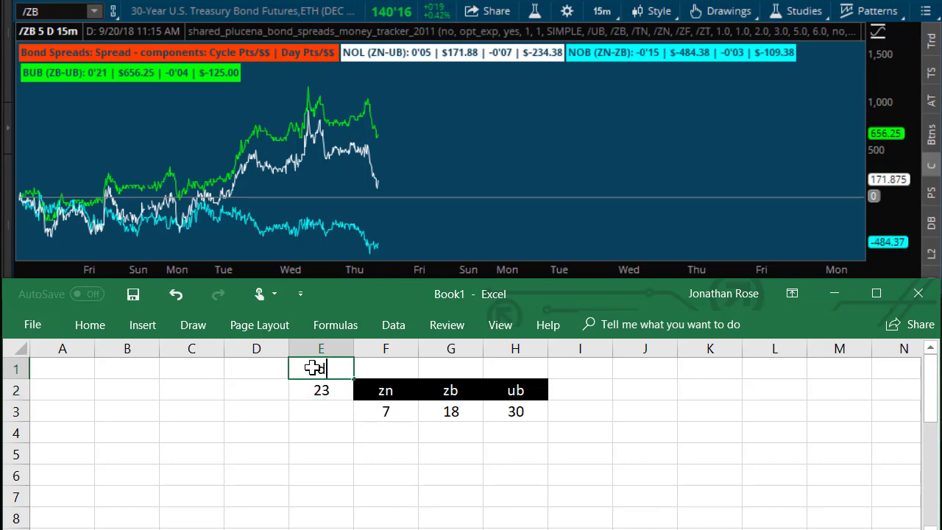
# - Clear the durations 7, 18 and 30 from F3:H3
pyautogui.click(380, 409)
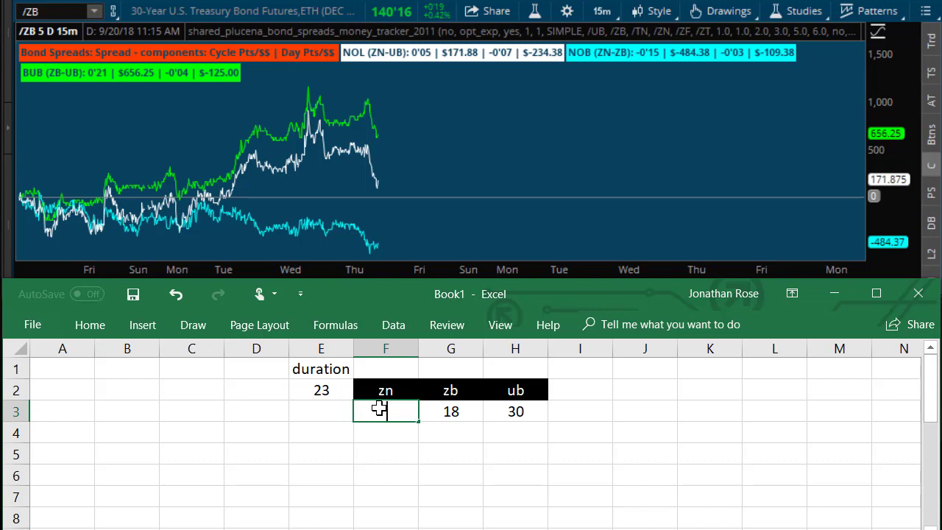
pyautogui.press('Delete')
pyautogui.click(451, 410)
pyautogui.press('Delete')
pyautogui.click(499, 411)
pyautogui.press('Delete')
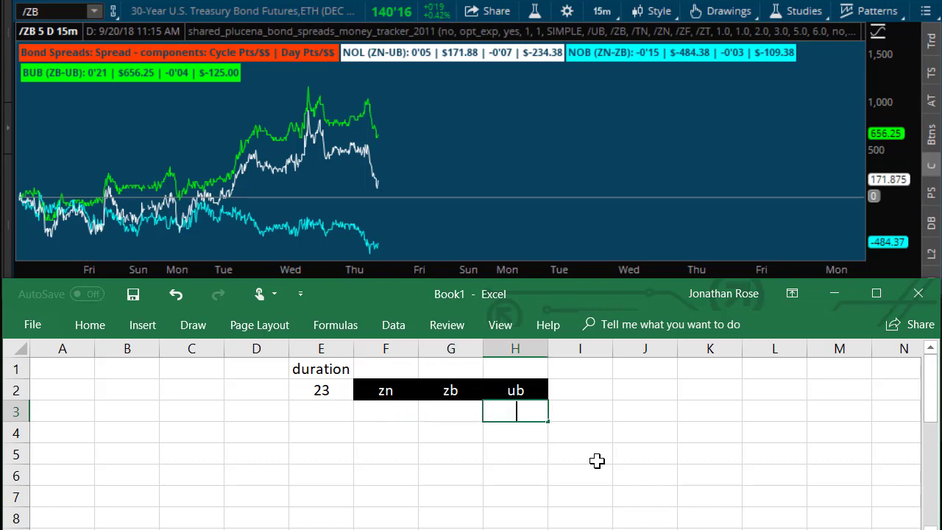
pyautogui.click(620, 471)
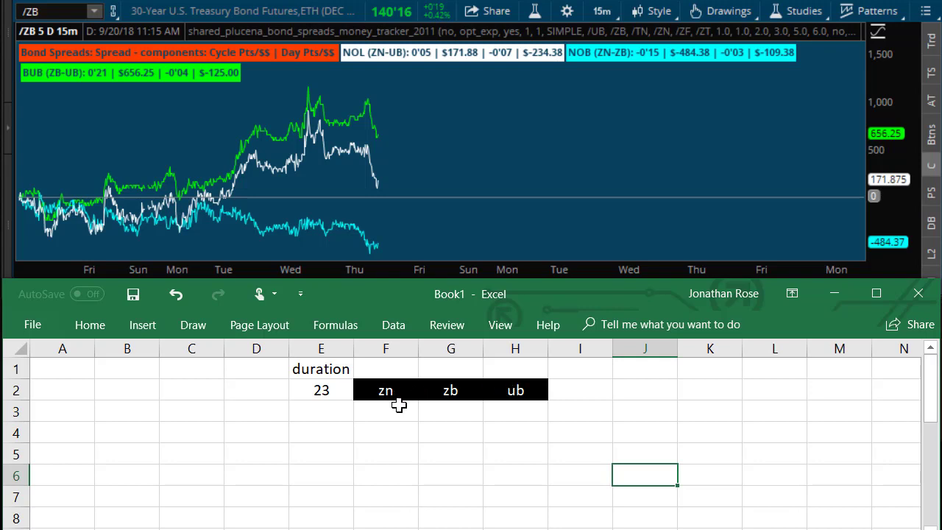
# - Label F3:G3 zn and zb and give that row duration 11 in E3
pyautogui.click(398, 410)
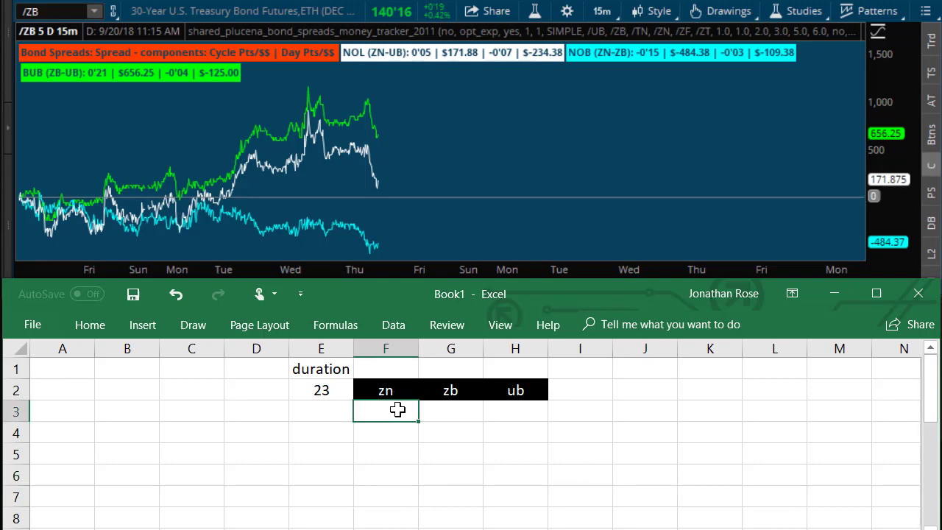
pyautogui.write('zn')
pyautogui.click(453, 410)
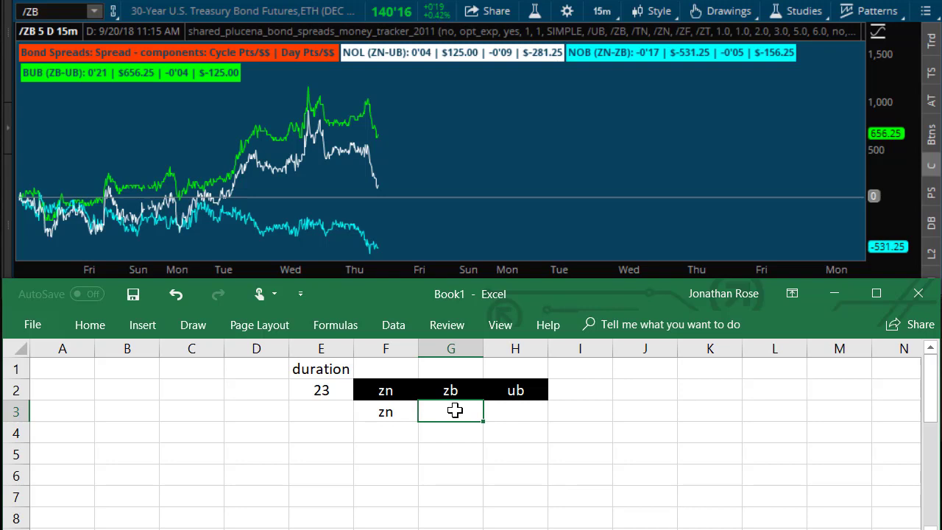
pyautogui.write('zb')
pyautogui.press('Return')
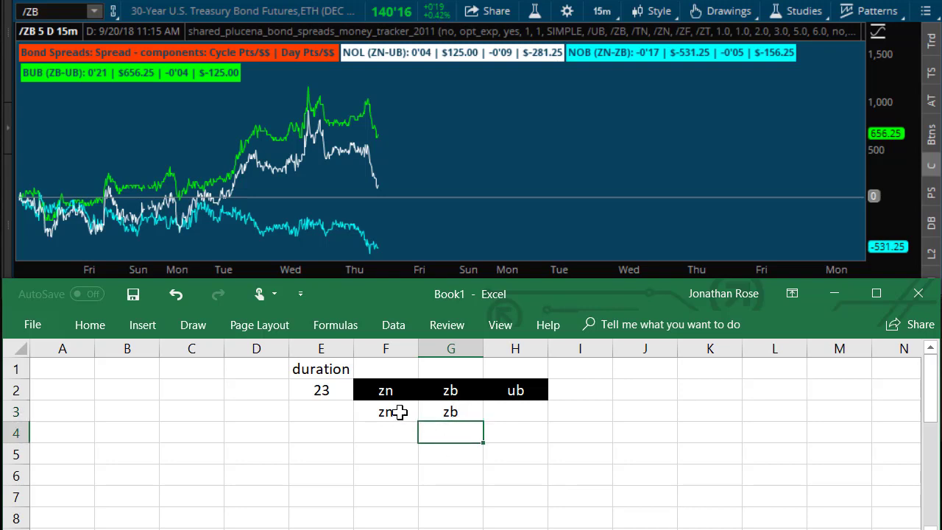
pyautogui.click(453, 411)
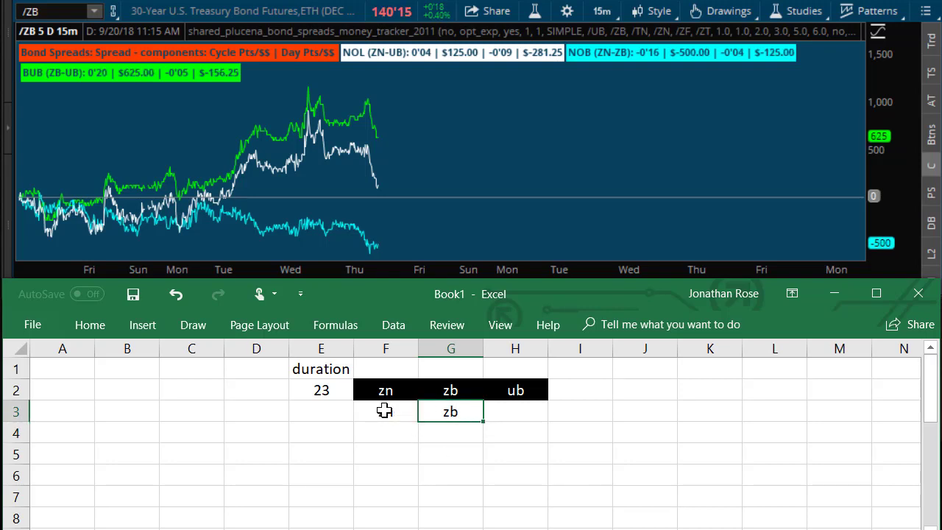
pyautogui.click(326, 412)
pyautogui.write('17')
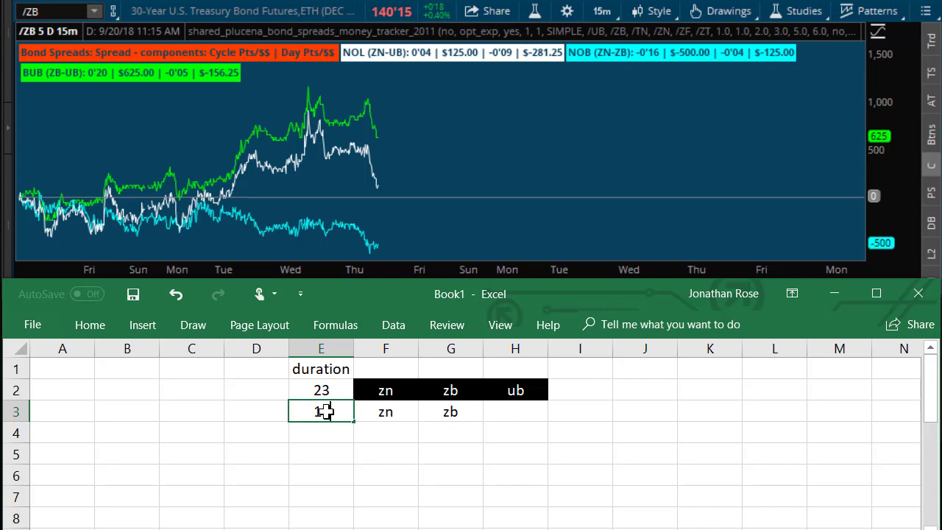
# - Add a zb/ub row in G4:H4 with duration 12 in E4
pyautogui.click(458, 435)
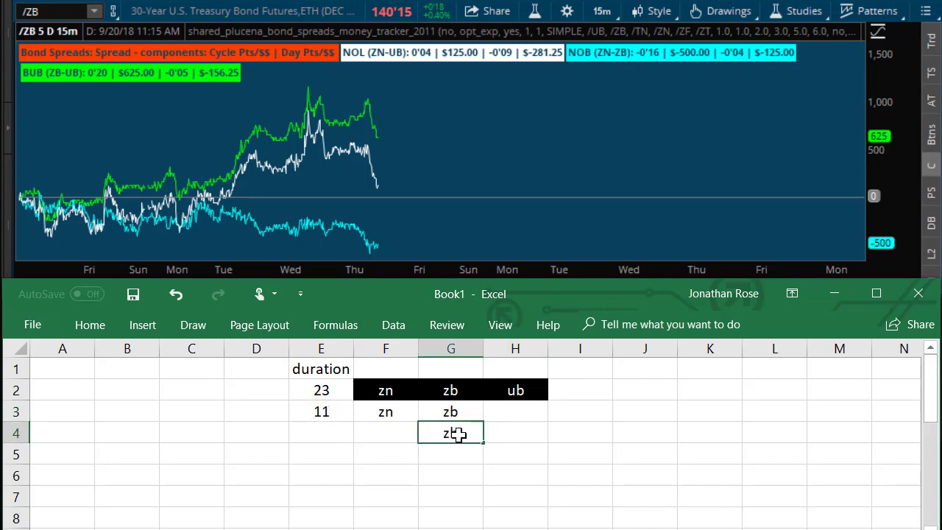
pyautogui.click(507, 434)
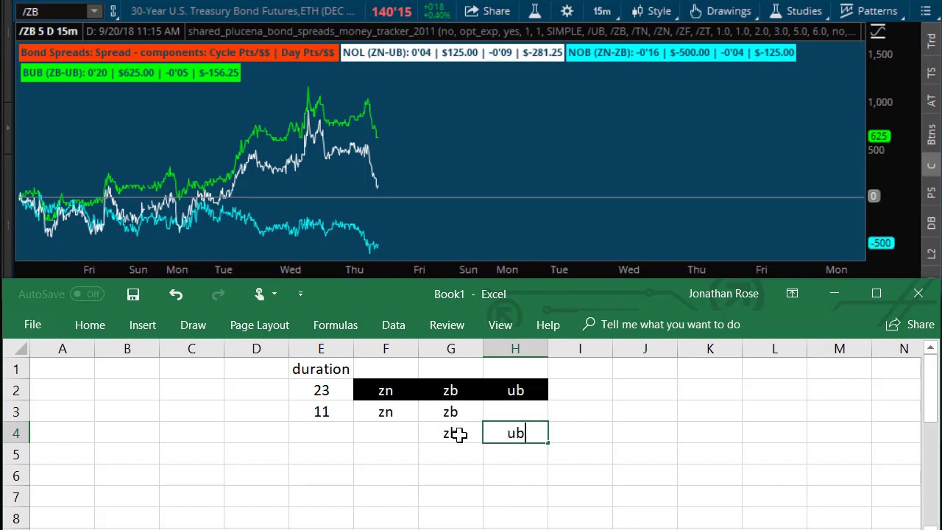
pyautogui.click(321, 431)
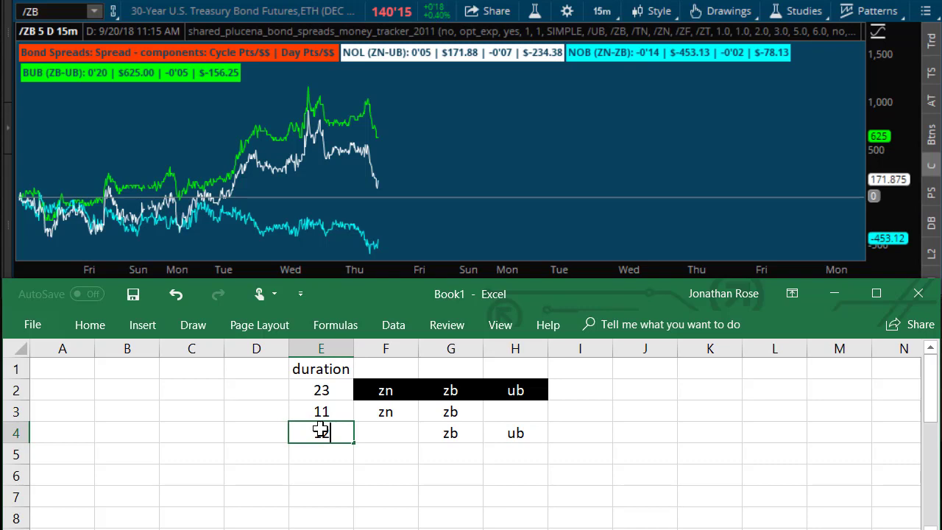
pyautogui.click(368, 473)
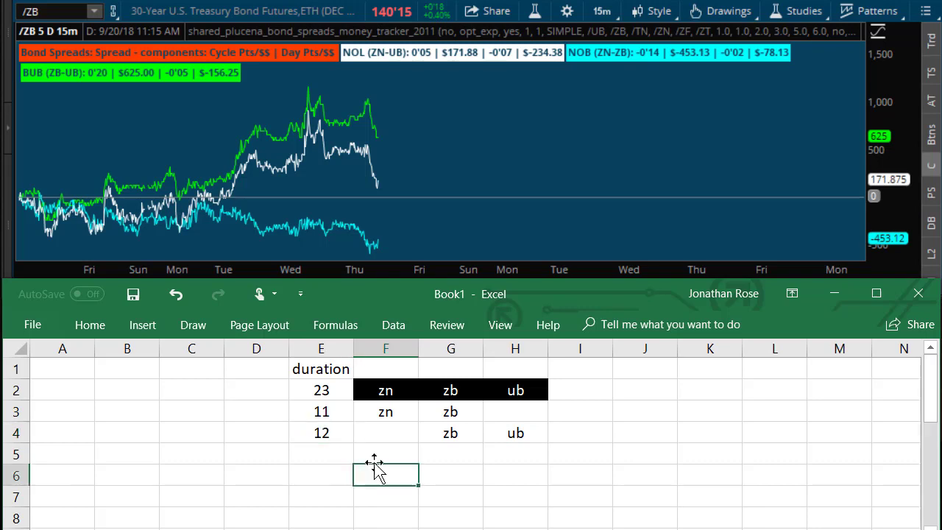
# - Fill the zn/zb pair in F3:G3 light blue
pyautogui.click(390, 413)
pyautogui.keyDown('shift'); pyautogui.click(452, 412); pyautogui.keyUp('shift')
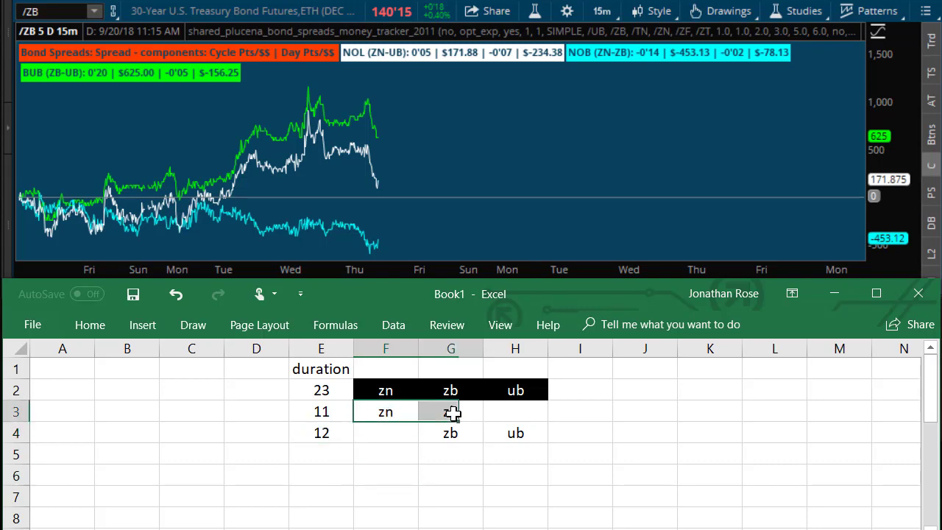
pyautogui.rightClick(452, 413)
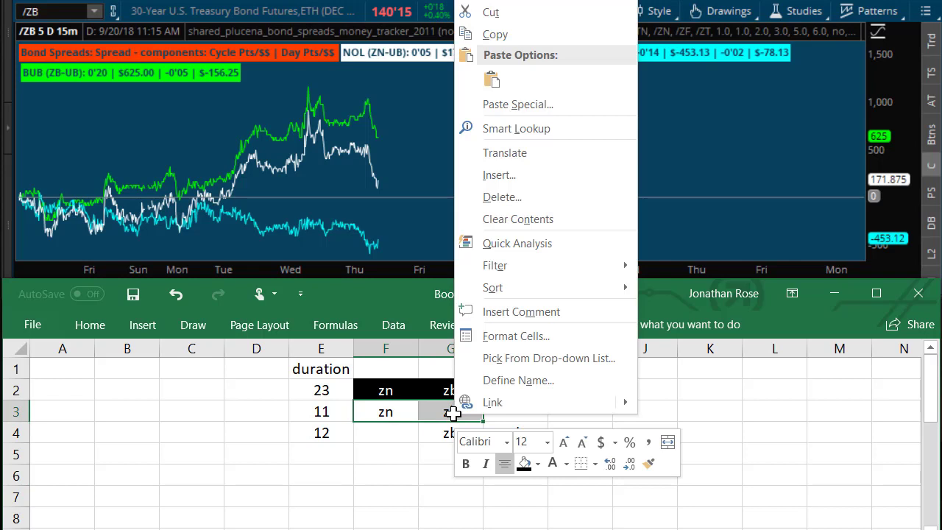
pyautogui.click(538, 463)
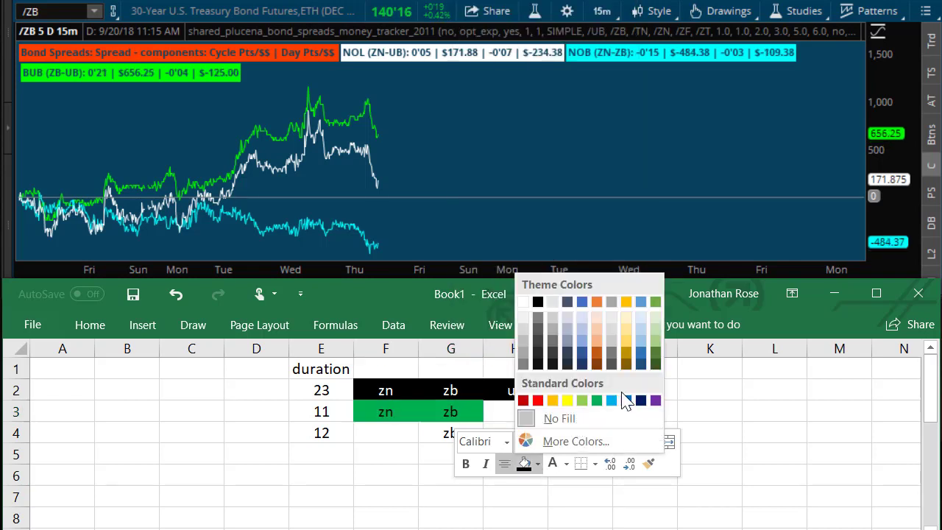
pyautogui.click(622, 395)
# - Fill the zb/ub pair in G4:H4 green
pyautogui.click(450, 432)
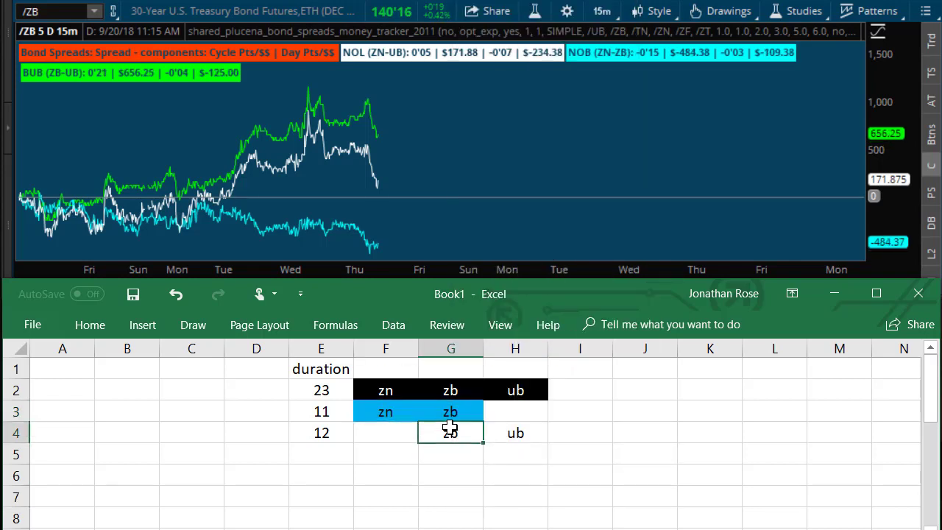
pyautogui.keyDown('shift'); pyautogui.click(515, 433); pyautogui.keyUp('shift')
pyautogui.rightClick(518, 433)
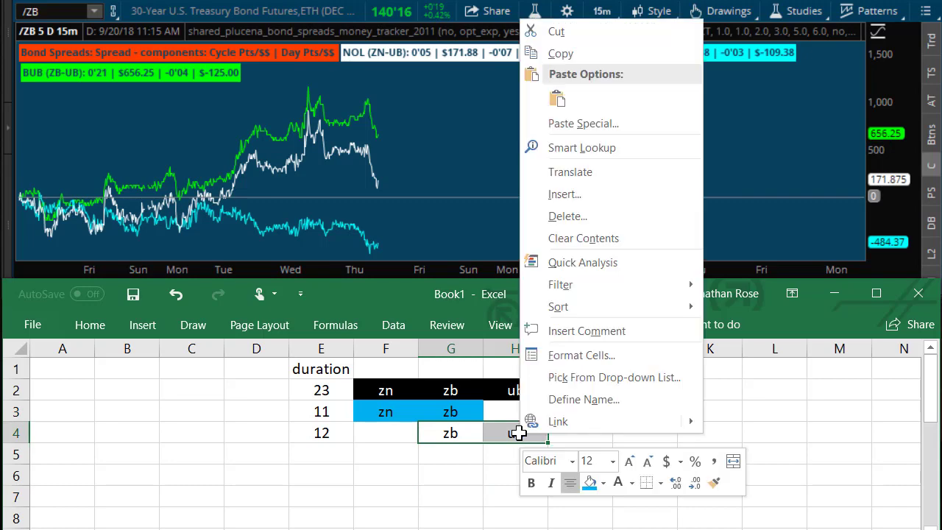
pyautogui.click(603, 483)
pyautogui.click(661, 419)
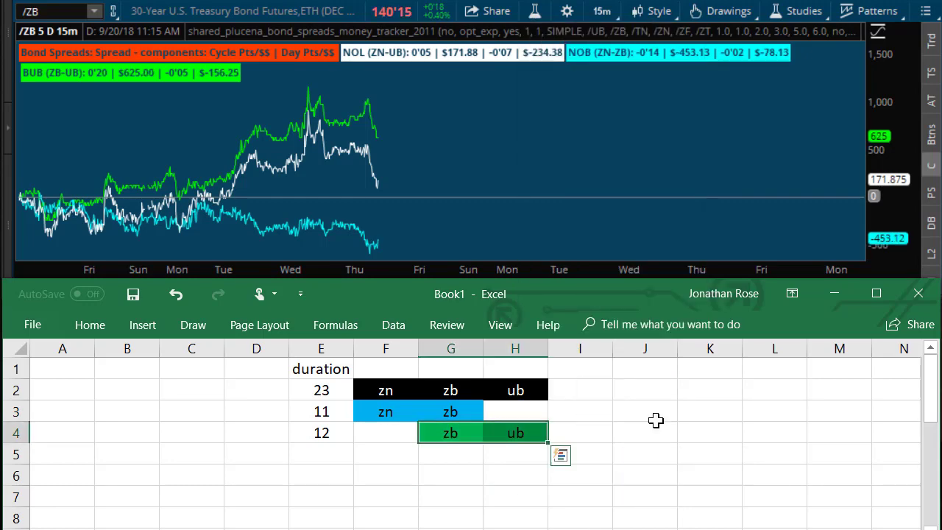
pyautogui.click(654, 416)
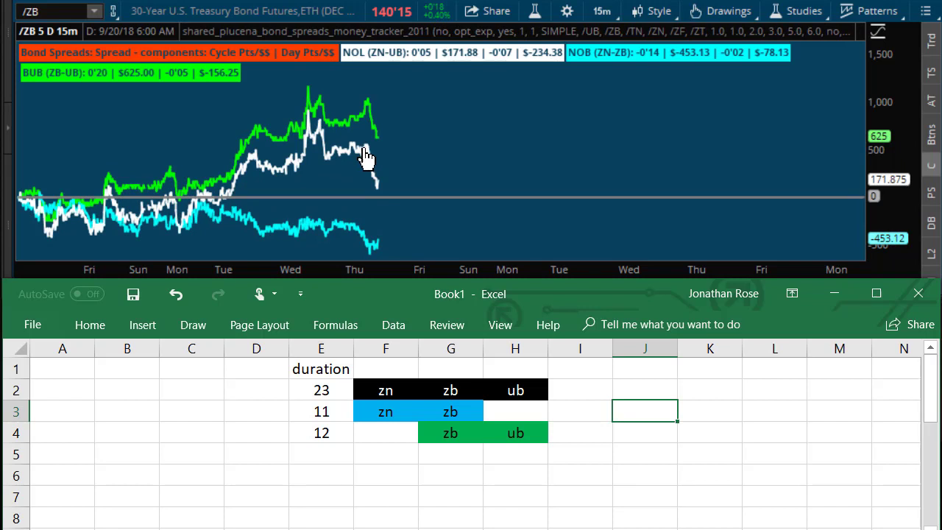
# - Enter spread names NOL, NOB, BUB in D2:D4 and autofit column D
pyautogui.click(250, 390)
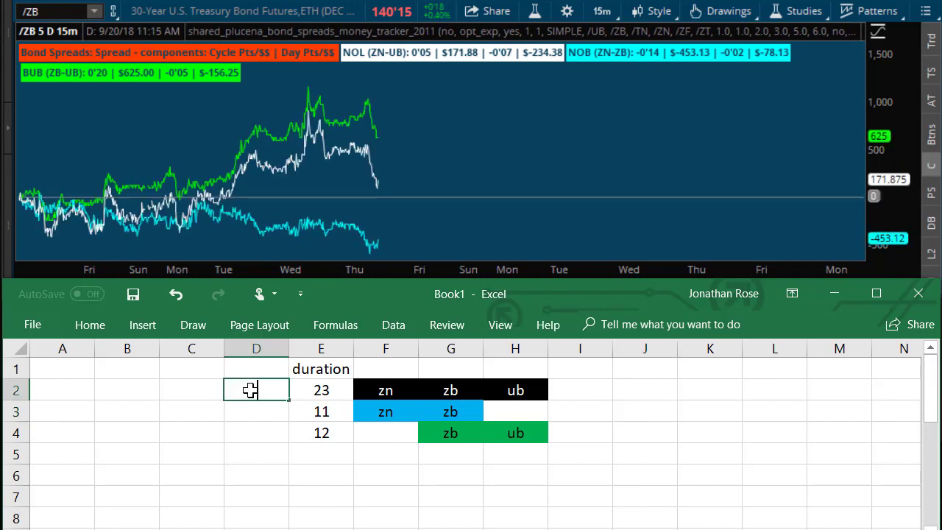
pyautogui.write('NOL')
pyautogui.press('Return')
pyautogui.write('NOB')
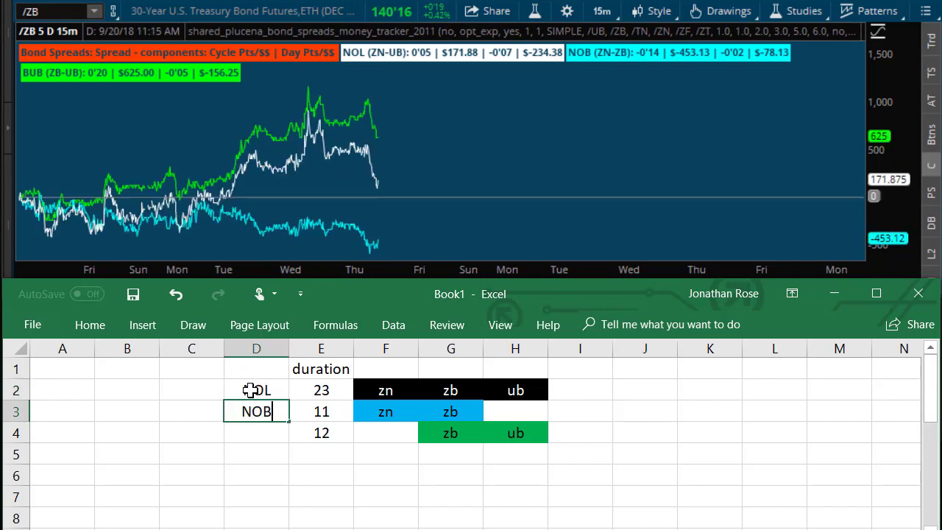
pyautogui.press('Return')
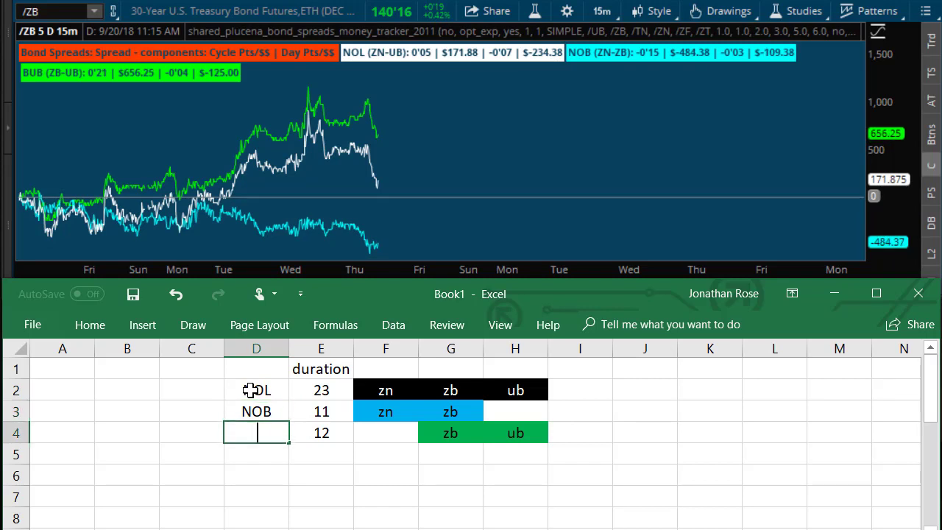
pyautogui.write('BUB')
pyautogui.press('Return')
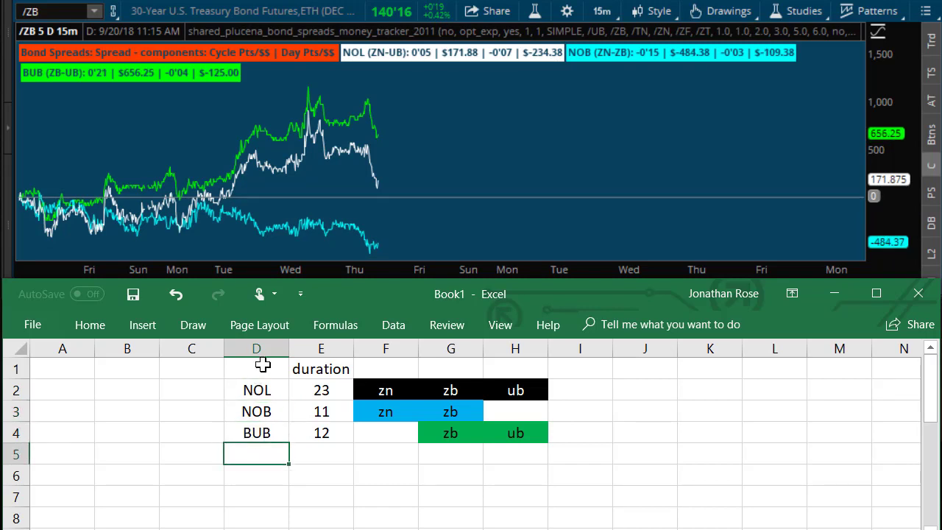
pyautogui.click(262, 365)
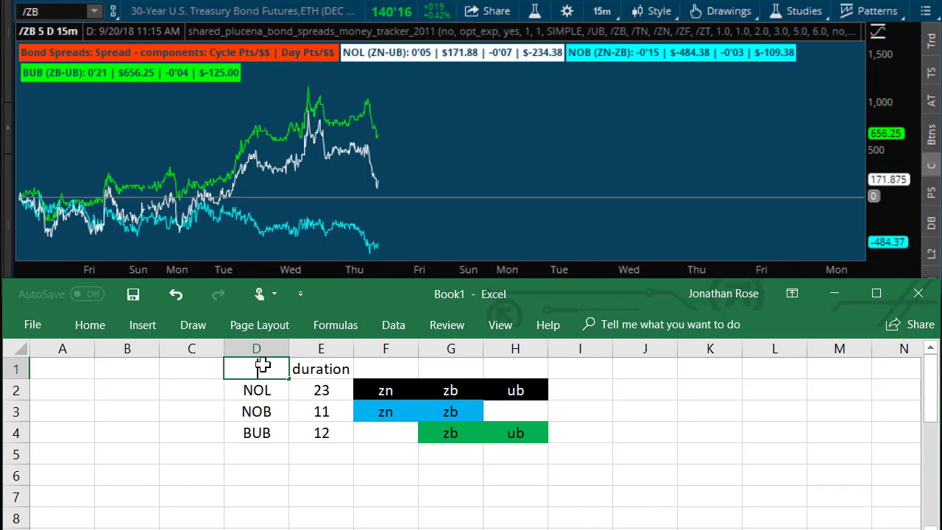
pyautogui.doubleClick(289, 348)
# - Select an empty cell below the table to leave the heading
pyautogui.click(365, 515)
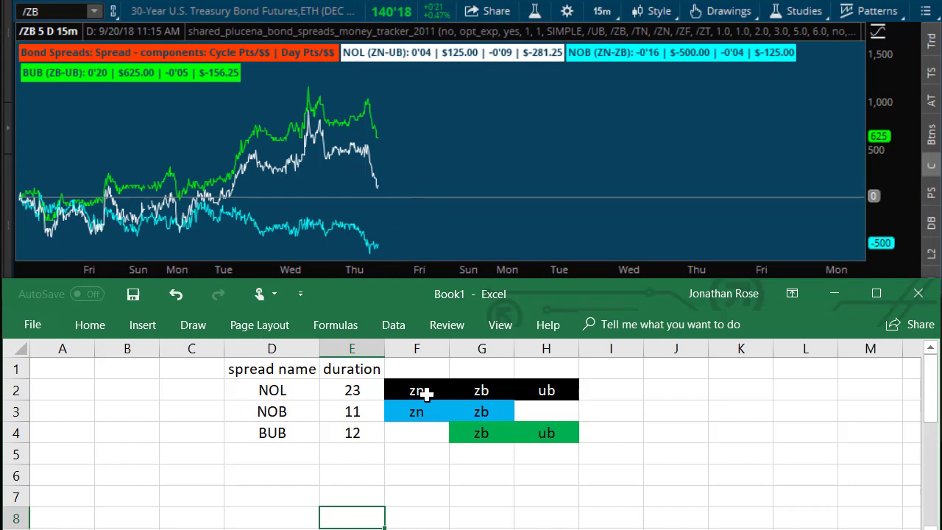
# - Drag the black zn/zb/ub block down to row 6 and the blue zn/zb block to row 10
pyautogui.moveTo(426, 394); pyautogui.dragTo(535, 392)
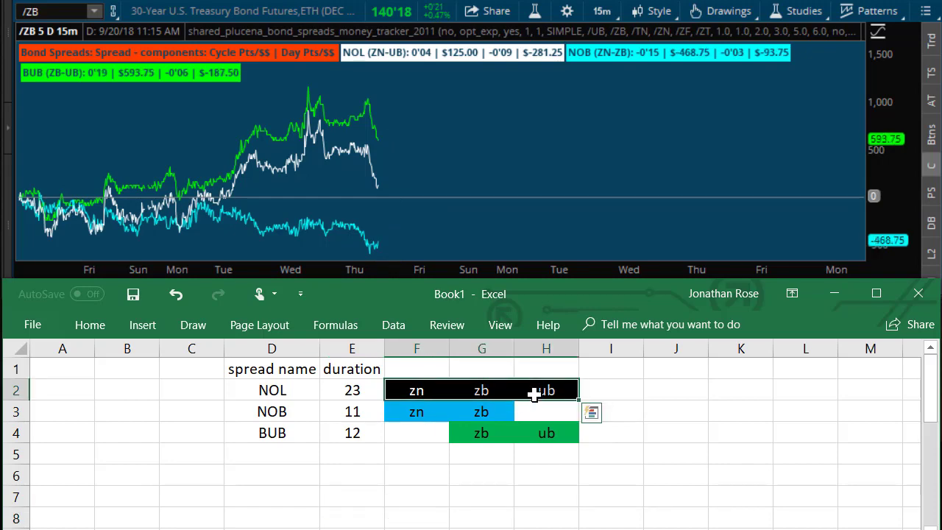
pyautogui.keyDown('ctrl'); pyautogui.scroll(-3, 439, 425); pyautogui.keyUp('ctrl')
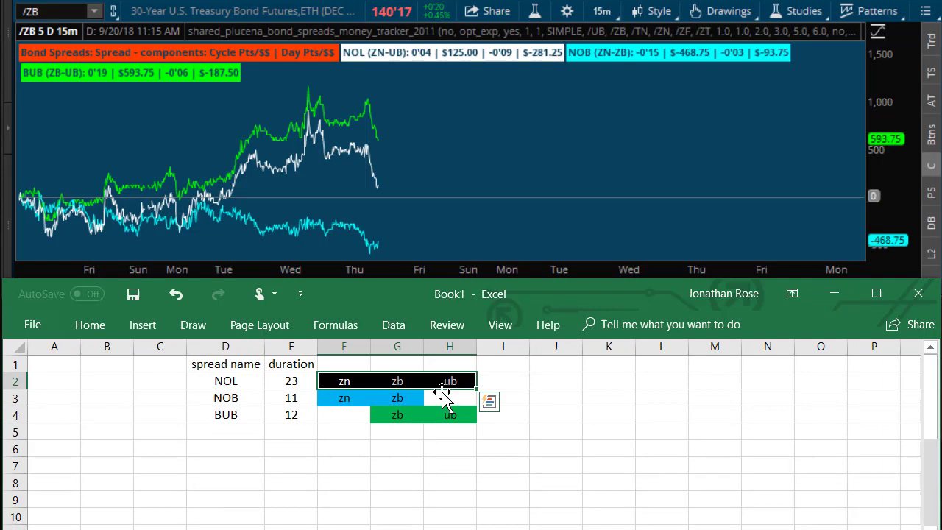
pyautogui.moveTo(444, 388); pyautogui.dragTo(430, 458)
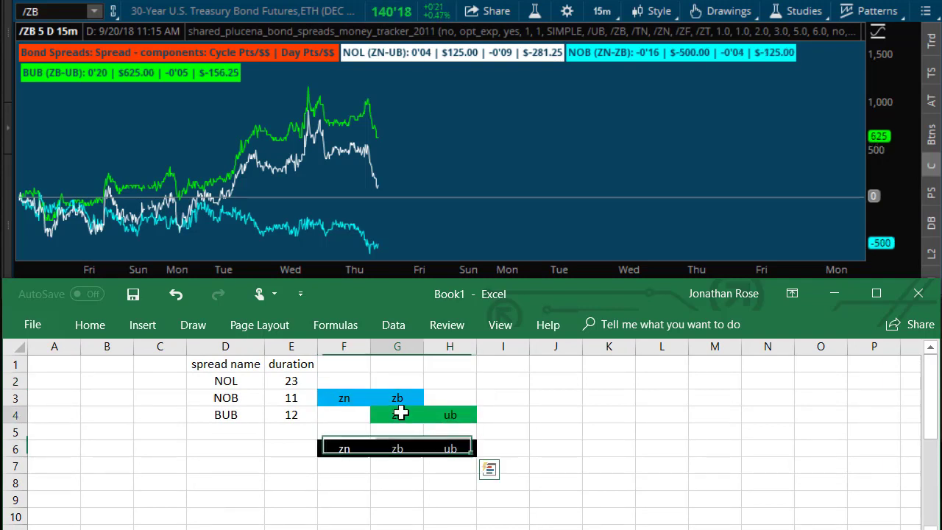
pyautogui.moveTo(399, 414); pyautogui.dragTo(446, 414)
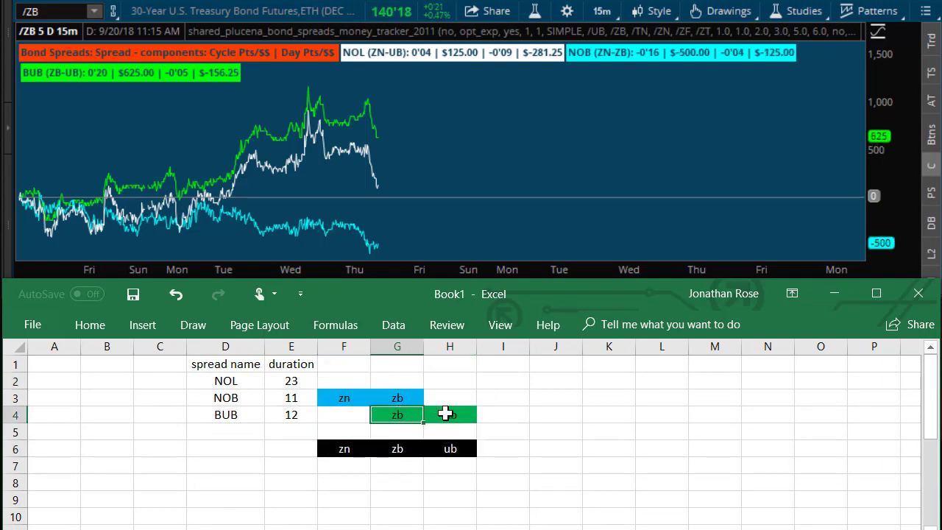
pyautogui.click(351, 396)
pyautogui.keyDown('shift'); pyautogui.click(389, 397); pyautogui.keyUp('shift')
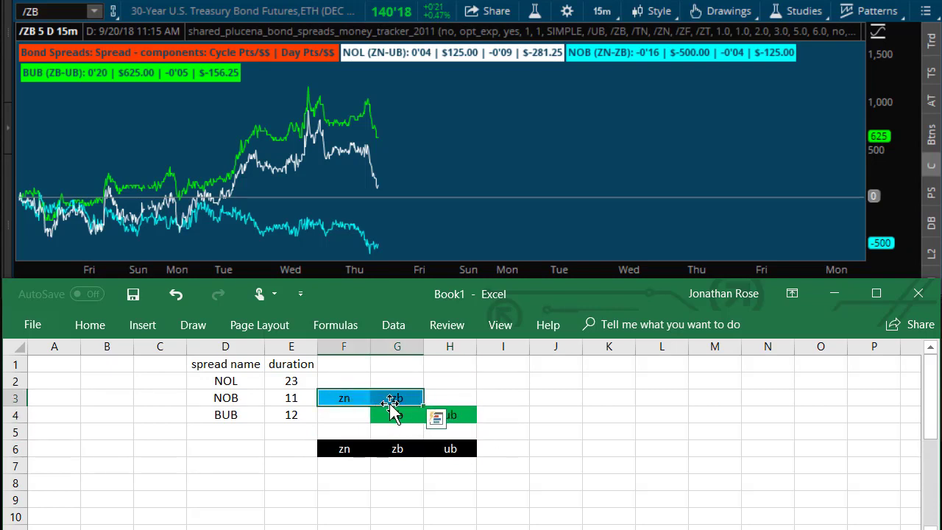
pyautogui.moveTo(391, 408); pyautogui.dragTo(387, 516)
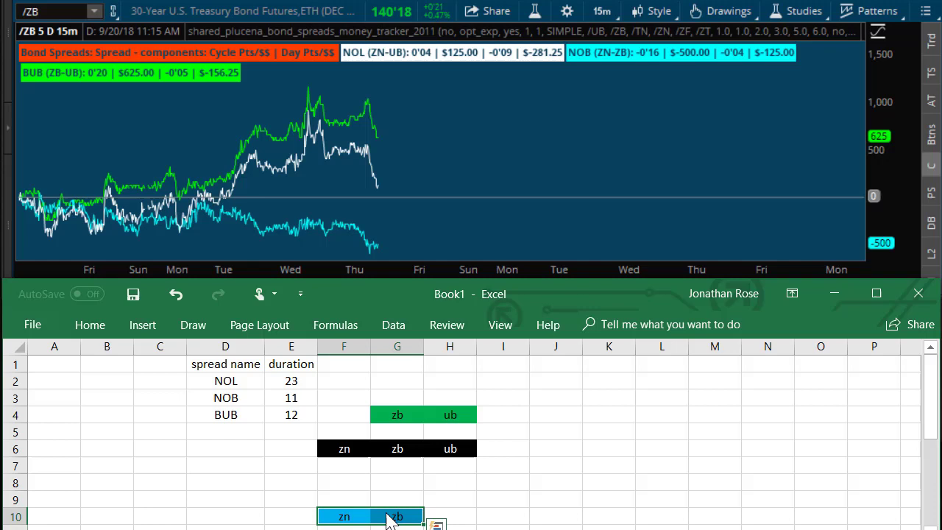
pyautogui.click(395, 426)
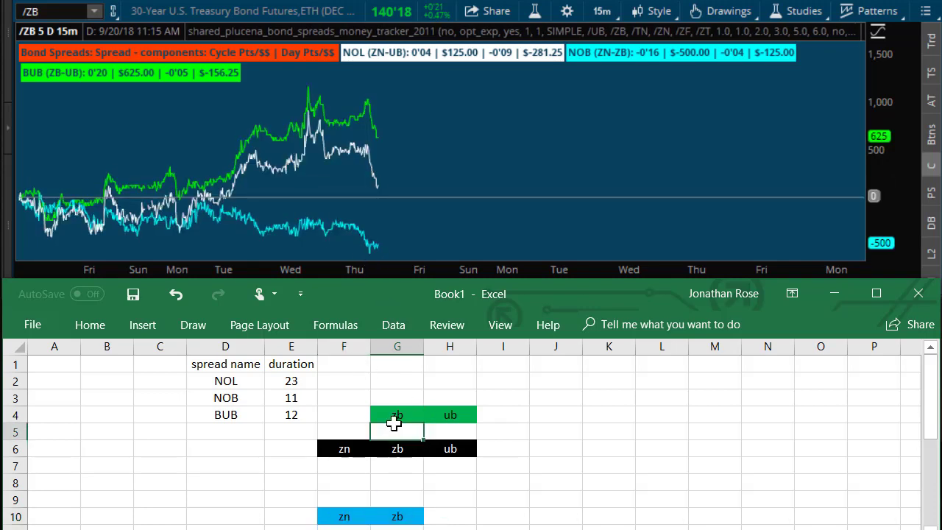
# - Place the black block at I8:K8, the blue at I10:J10 and the green at I5:J5
pyautogui.click(400, 412)
pyautogui.keyDown('shift'); pyautogui.click(450, 415); pyautogui.keyUp('shift')
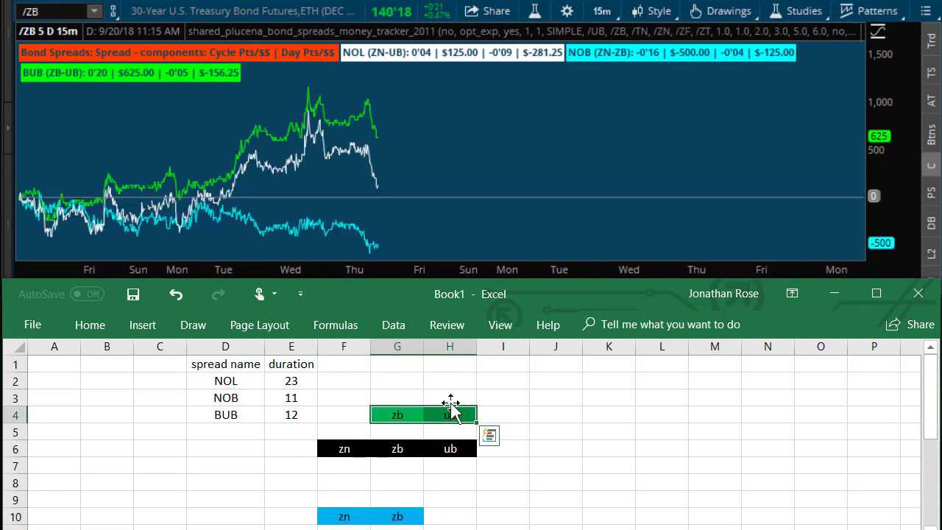
pyautogui.moveTo(451, 407); pyautogui.dragTo(441, 385)
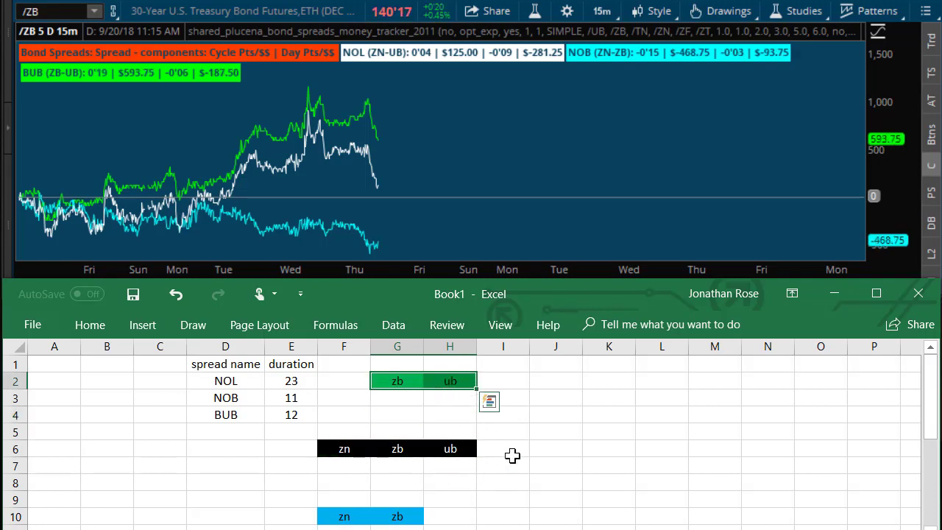
pyautogui.click(561, 479)
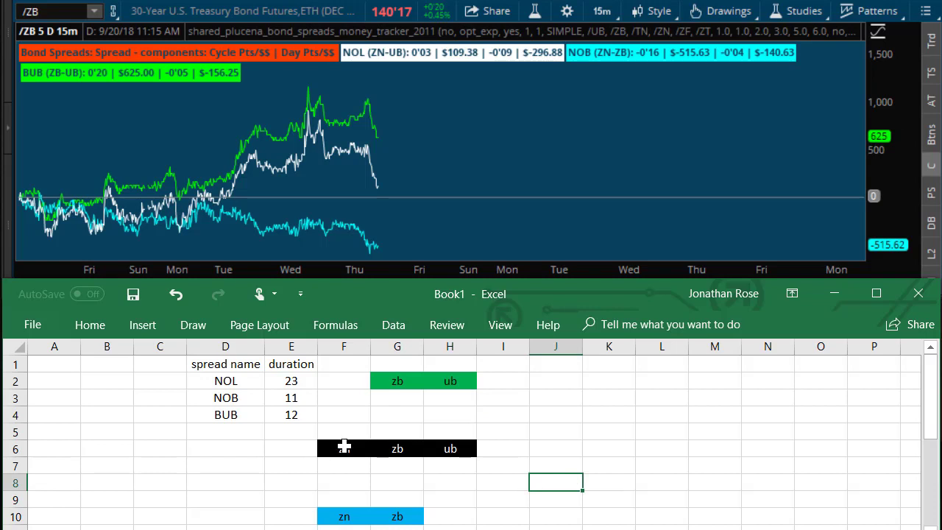
pyautogui.click(344, 448)
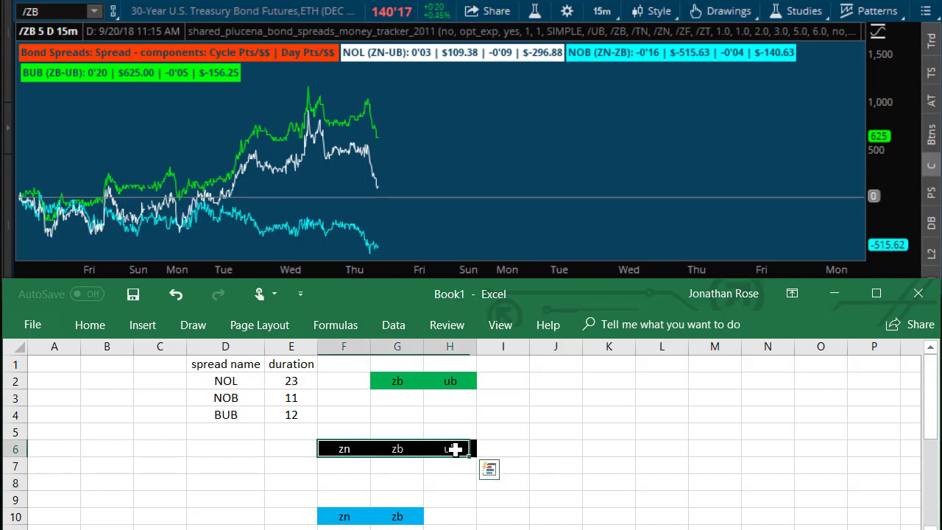
pyautogui.keyDown('shift'); pyautogui.click(454, 448); pyautogui.keyUp('shift')
pyautogui.moveTo(454, 449); pyautogui.dragTo(598, 492)
pyautogui.moveTo(357, 515); pyautogui.dragTo(556, 519)
pyautogui.moveTo(397, 381); pyautogui.dragTo(455, 380)
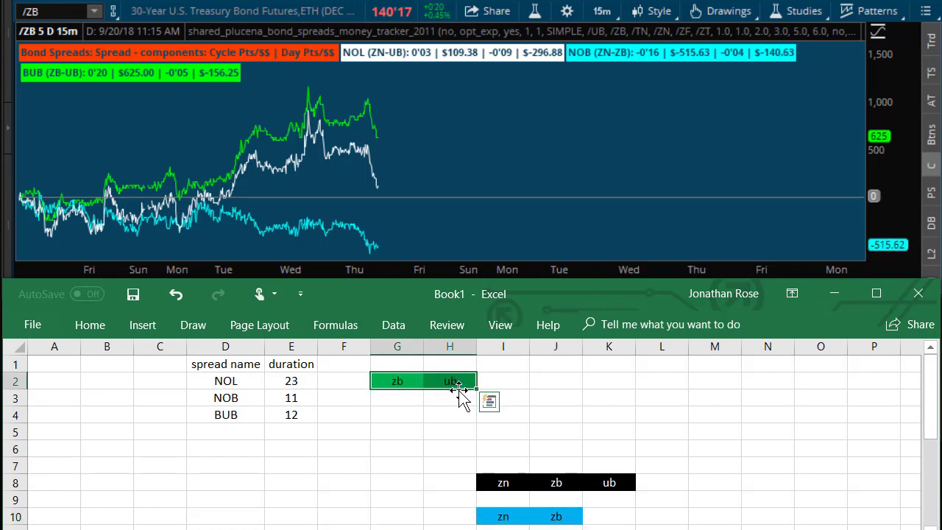
pyautogui.moveTo(458, 388); pyautogui.dragTo(566, 438)
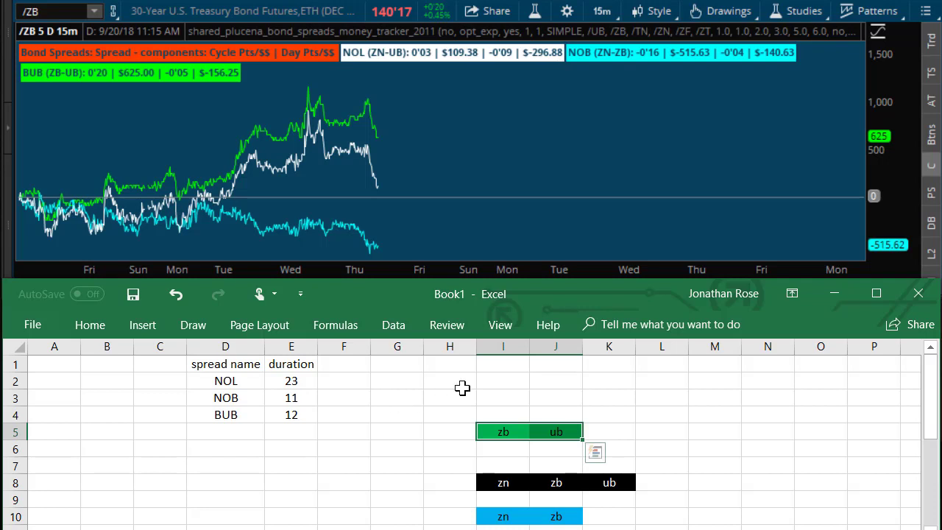
# - Enter zn, zb, ub across H2:J2 for the butterfly row
pyautogui.click(497, 380)
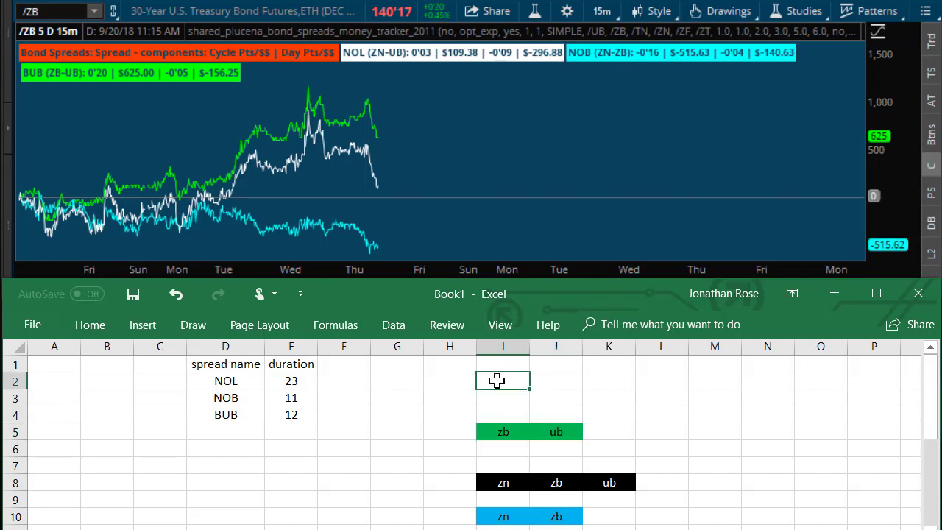
pyautogui.click(444, 381)
pyautogui.write('zn')
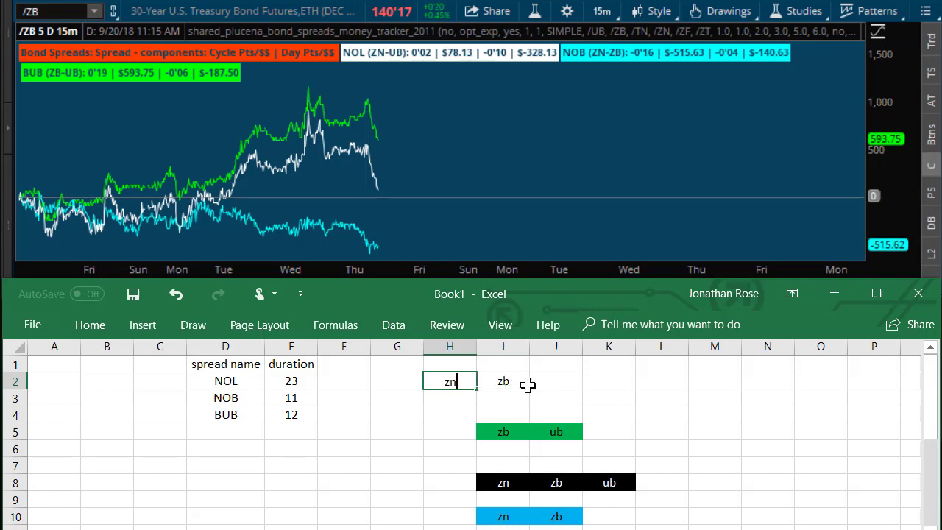
pyautogui.click(549, 382)
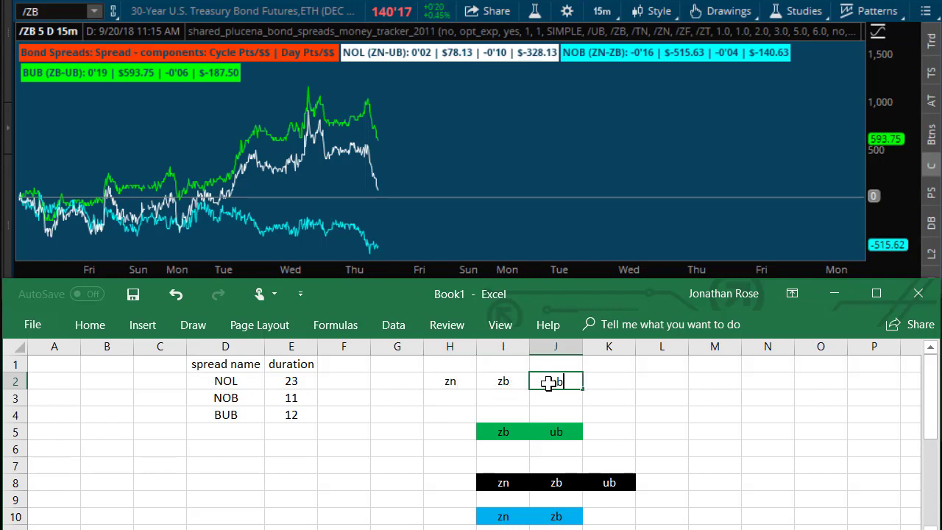
# - Make the zb text in I2 red and fill H2 and J2 green
pyautogui.rightClick(500, 381)
pyautogui.click(612, 431)
pyautogui.press('Escape')
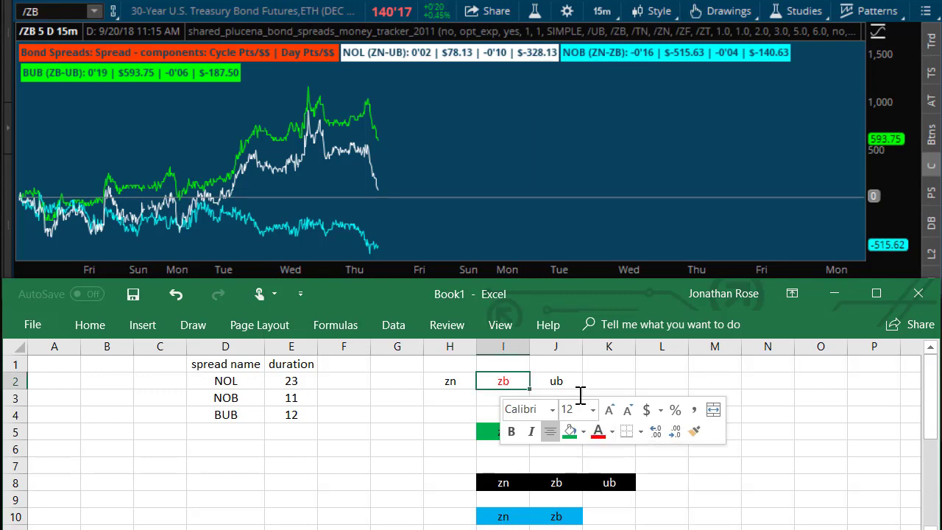
pyautogui.rightClick(563, 378)
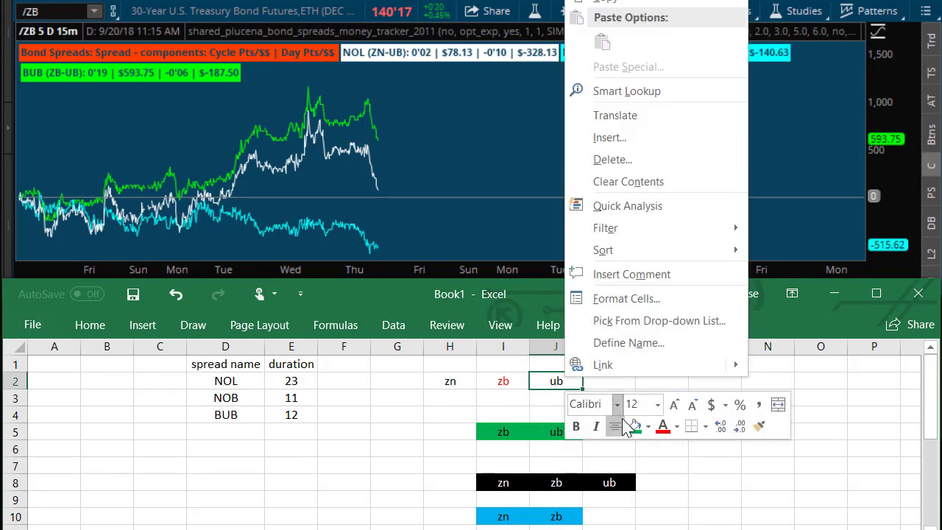
pyautogui.click(635, 427)
pyautogui.rightClick(440, 380)
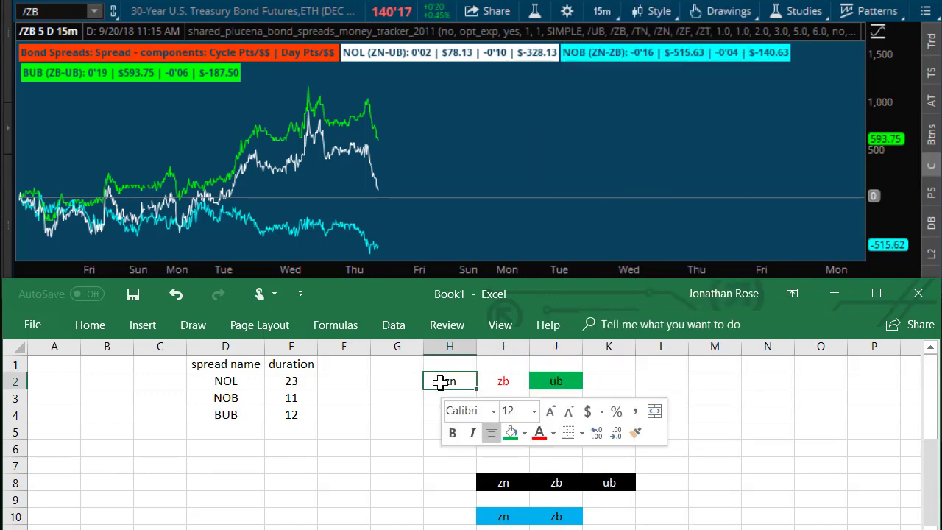
pyautogui.click(509, 433)
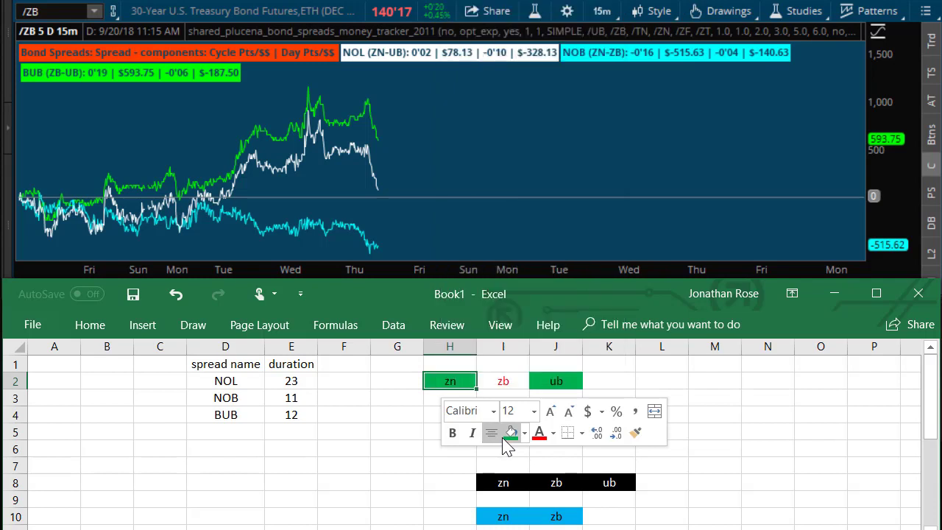
pyautogui.click(795, 468)
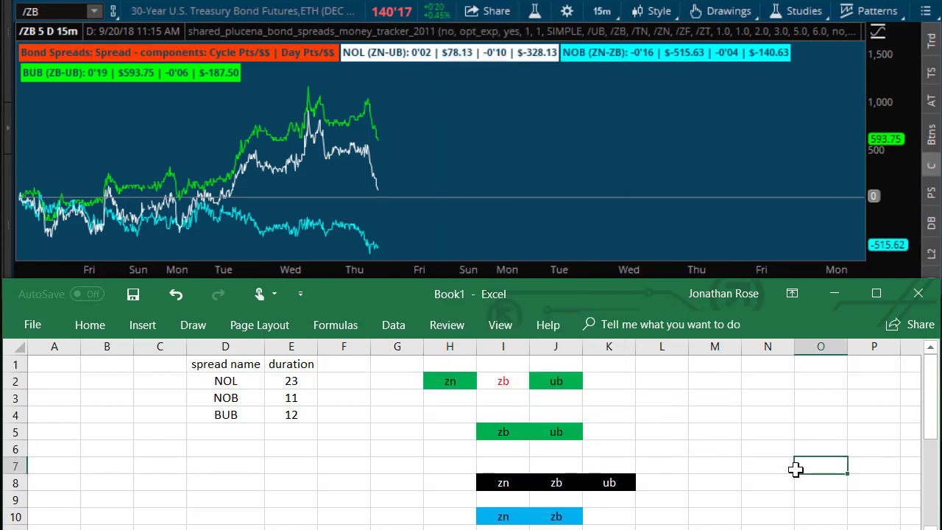